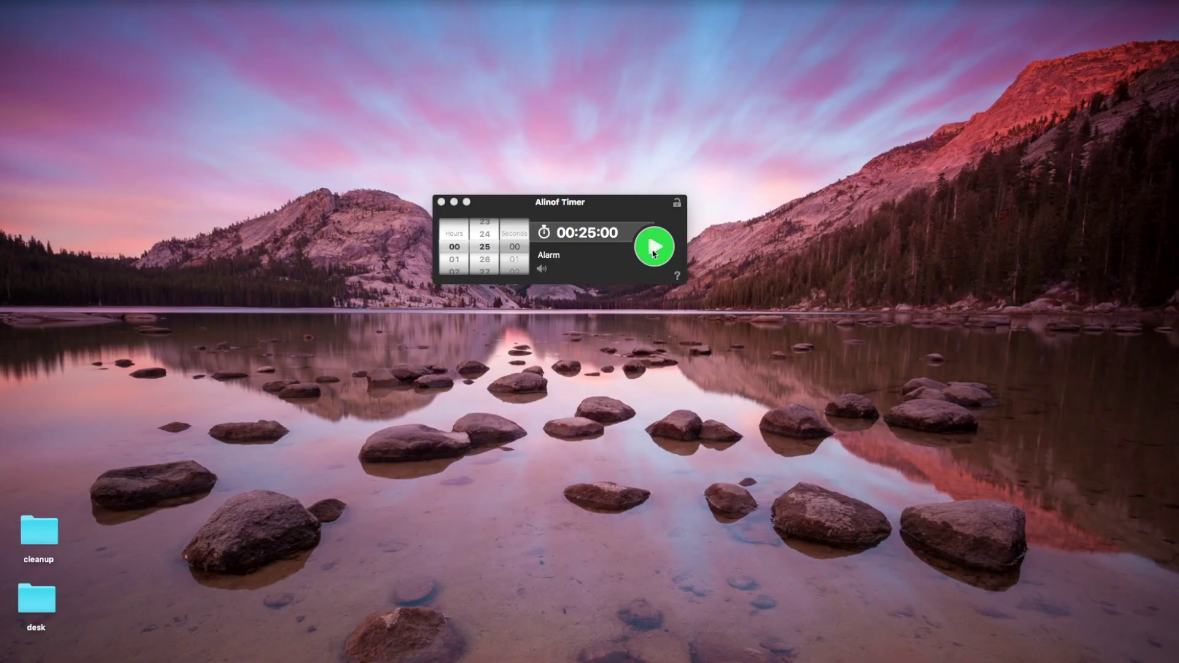
# Start the 25-minute Allnof Timer countdown.
pyautogui.click(654, 248)
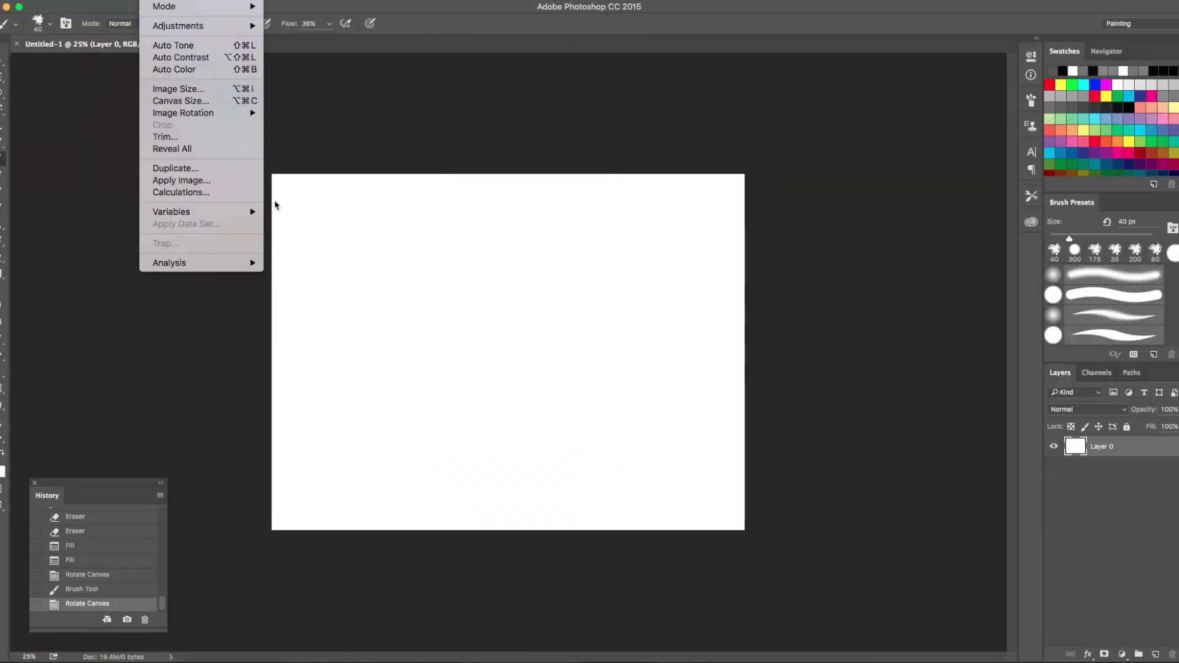
# Fill the canvas with a warm tan colour.
pyautogui.click(166, 180)
pyautogui.click(690, 272)
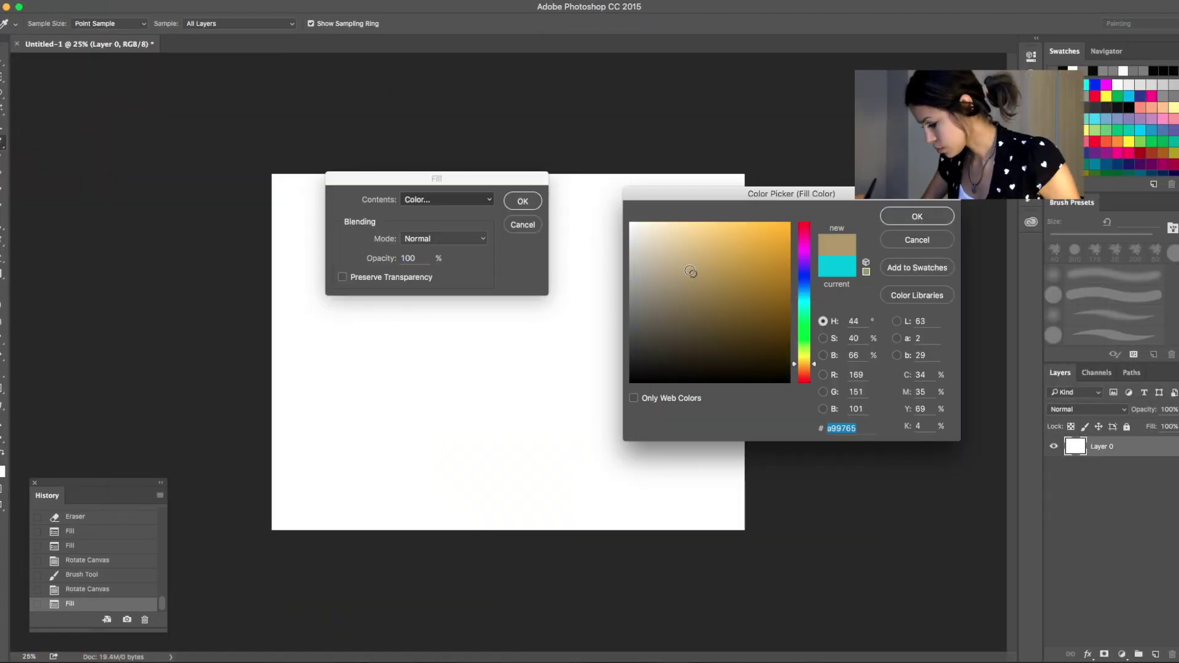
pyautogui.press('Return')
pyautogui.press('Return')
pyautogui.press('b')
# Preview paper pattern overlays in the background layer's Layer Style.
pyautogui.rightClick(1133, 448)
pyautogui.click(1060, 199)
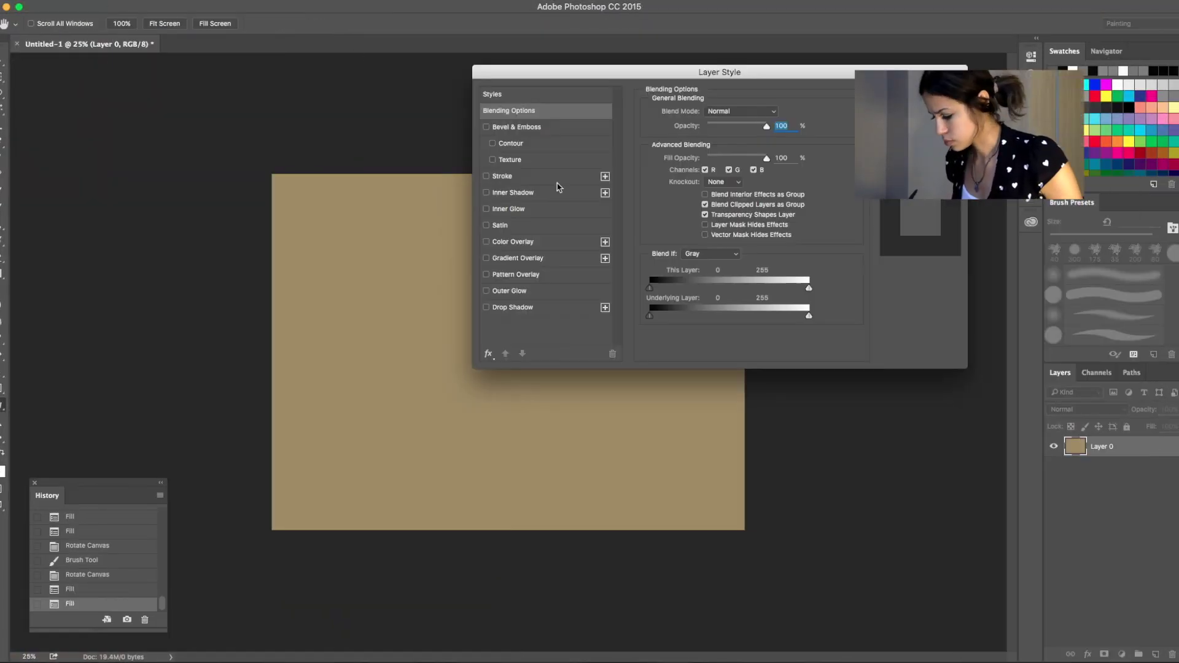
pyautogui.click(516, 274)
pyautogui.click(730, 154)
pyautogui.click(647, 213)
pyautogui.click(645, 190)
pyautogui.click(666, 212)
# Discard the layer style and add an empty sketch layer at 30% brush opacity.
pyautogui.press('Escape')
pyautogui.hotkey('ctrl', 'shift', 'alt', 'n')
pyautogui.press('3')
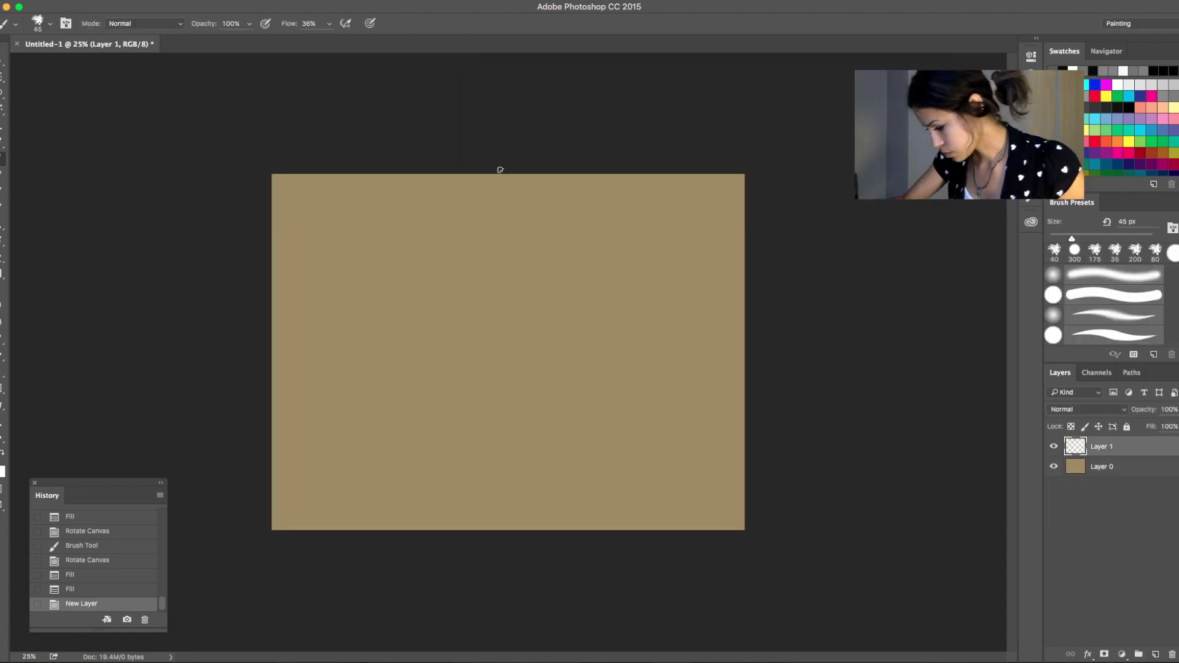
# Draw faint crossing guides and rough in the desk top, leg, head and chair armrest.
pyautogui.moveTo(491, 175); pyautogui.dragTo(491, 529)
pyautogui.moveTo(273, 343); pyautogui.dragTo(743, 343)
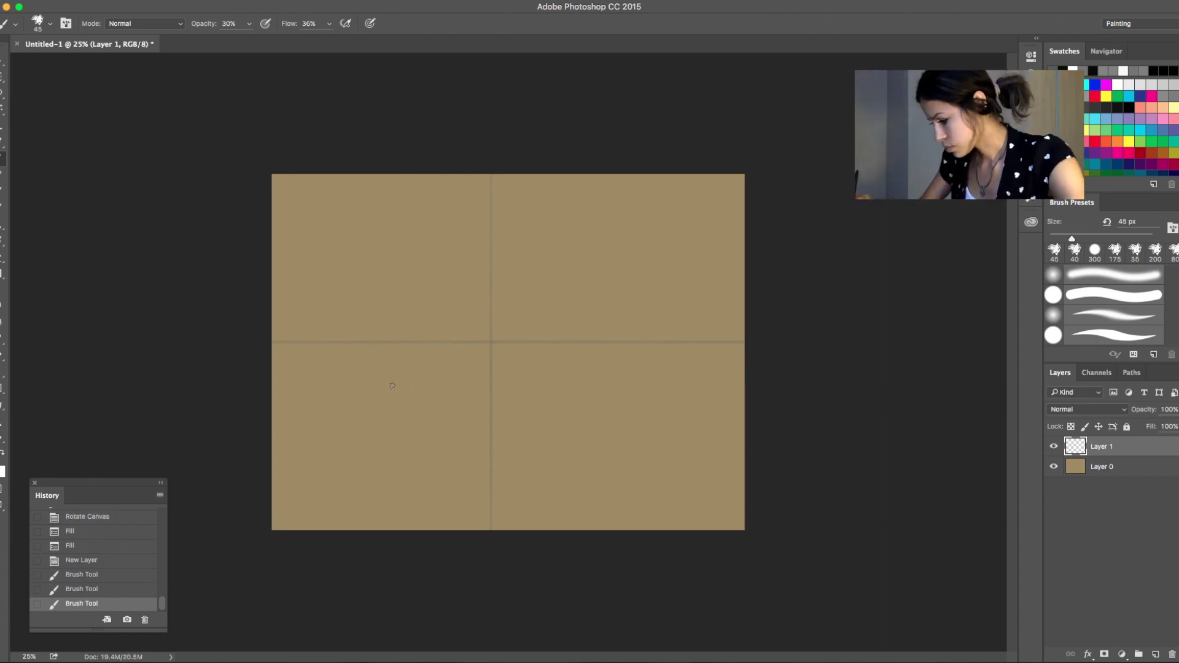
pyautogui.moveTo(340, 413); pyautogui.dragTo(586, 350)
pyautogui.moveTo(564, 364); pyautogui.dragTo(565, 406)
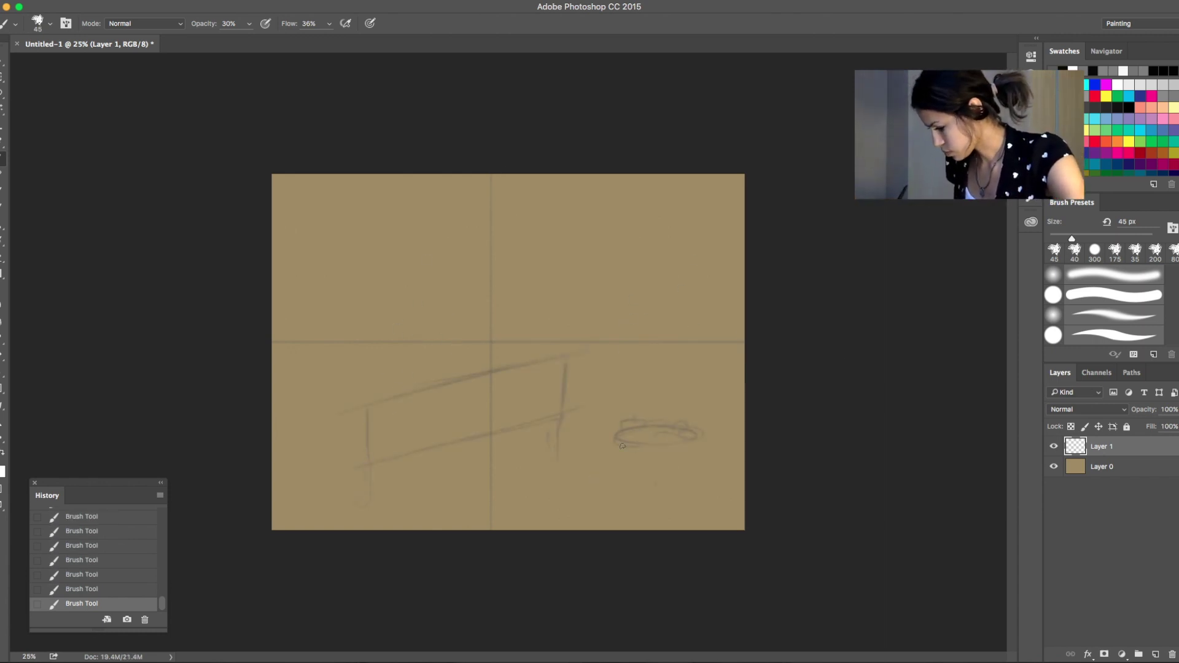
pyautogui.moveTo(421, 238); pyautogui.dragTo(426, 337)
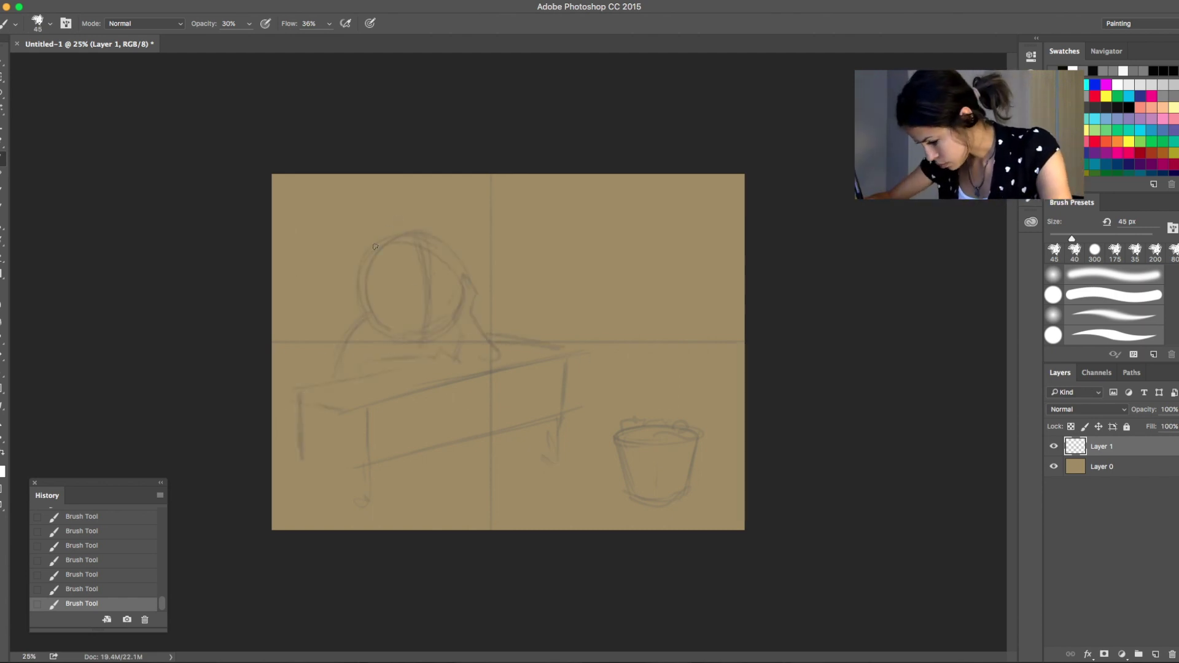
pyautogui.moveTo(357, 293)
pyautogui.mouseDown()
pyautogui.moveTo(300, 323)
pyautogui.moveTo(354, 291)
pyautogui.mouseUp()
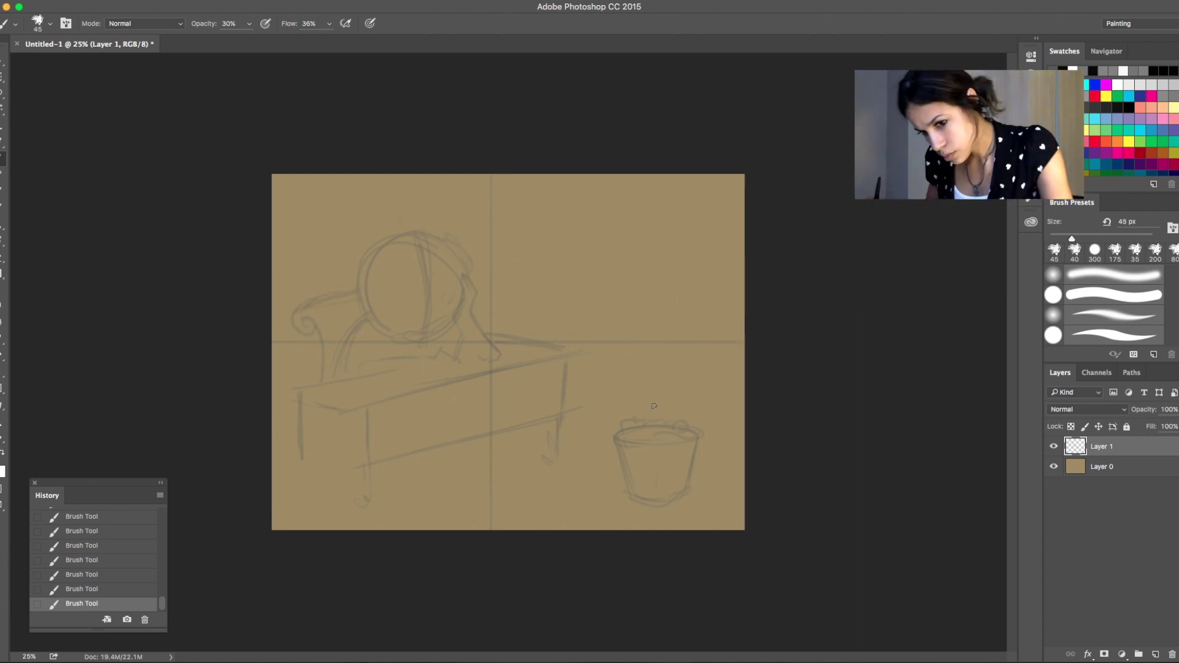
# Refine the desk corner and edge, erase stray lines, and add the wastebasket curl.
pyautogui.press('b')
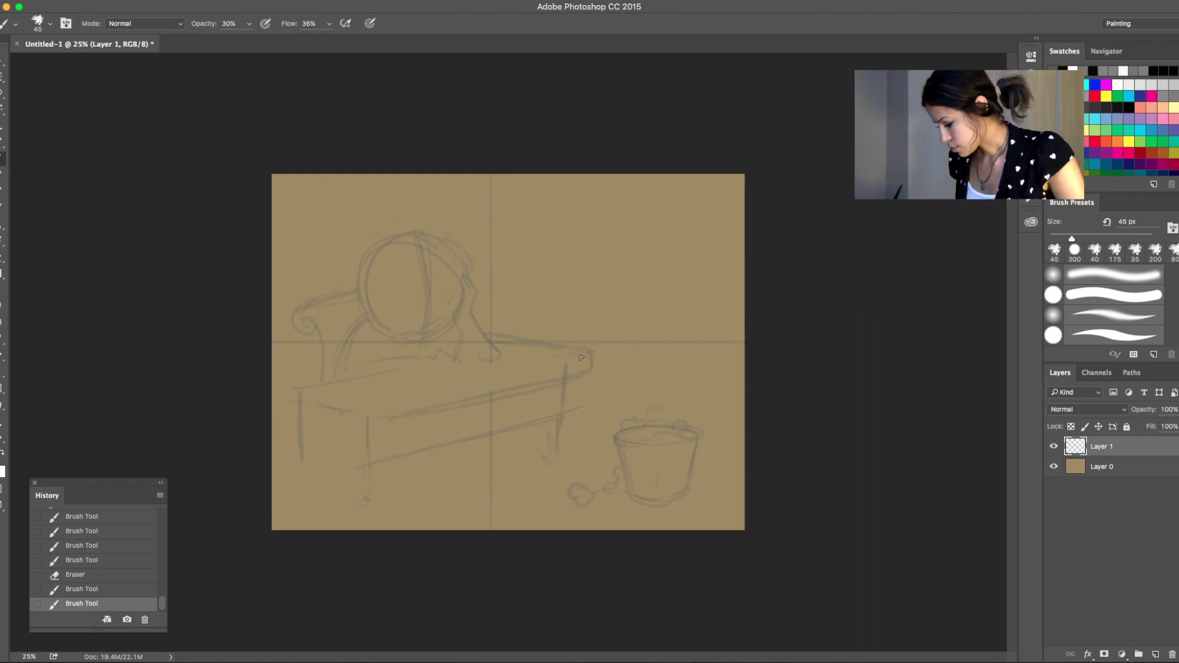
pyautogui.moveTo(535, 348); pyautogui.dragTo(589, 369)
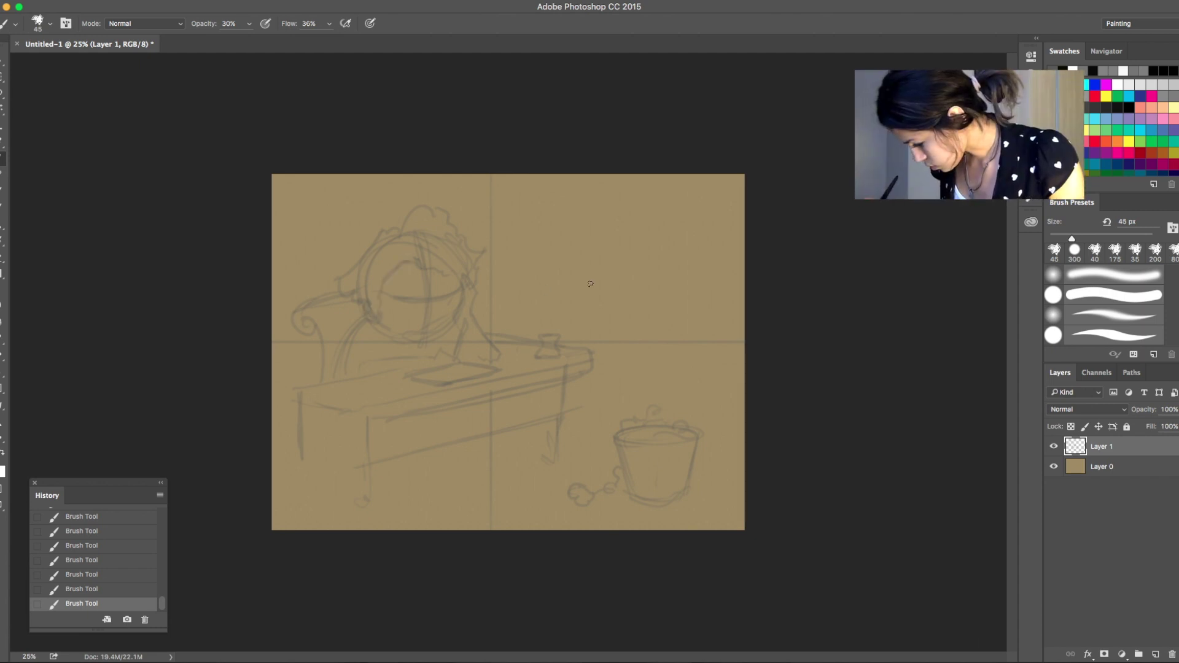
pyautogui.press('e')
pyautogui.moveTo(608, 343)
pyautogui.mouseDown()
pyautogui.moveTo(494, 343)
pyautogui.moveTo(579, 372)
pyautogui.mouseUp()
pyautogui.press('b')
pyautogui.moveTo(517, 429); pyautogui.dragTo(560, 408)
pyautogui.press('e')
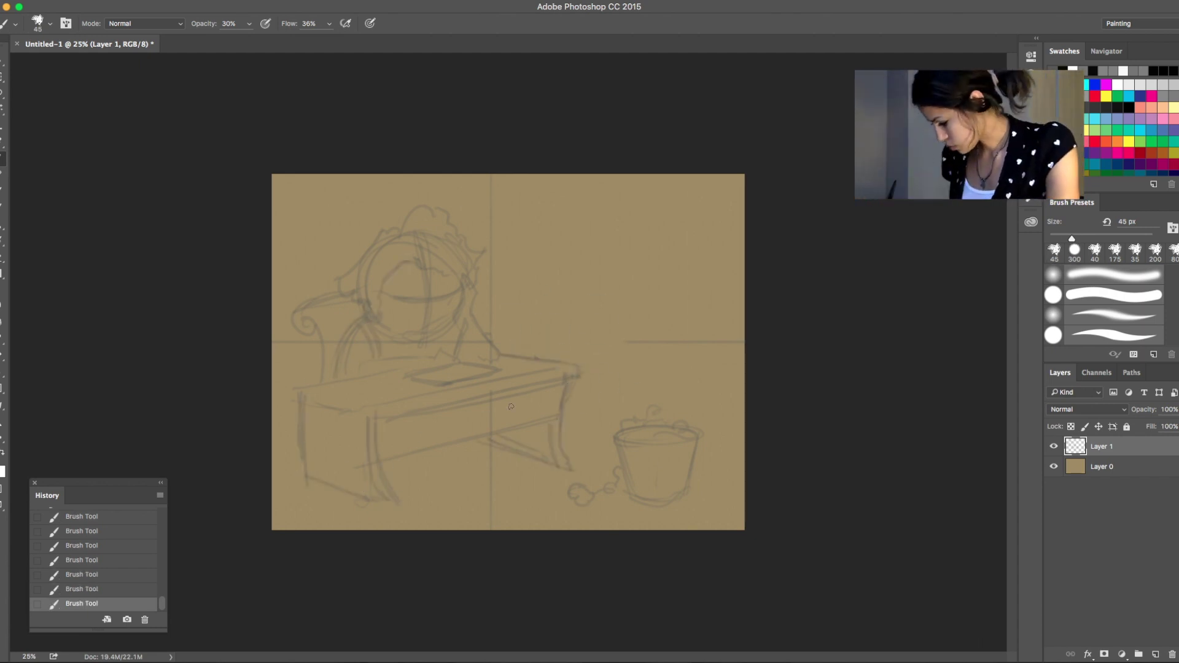
pyautogui.moveTo(297, 311); pyautogui.dragTo(323, 333)
pyautogui.press('b')
pyautogui.moveTo(709, 454); pyautogui.dragTo(696, 487)
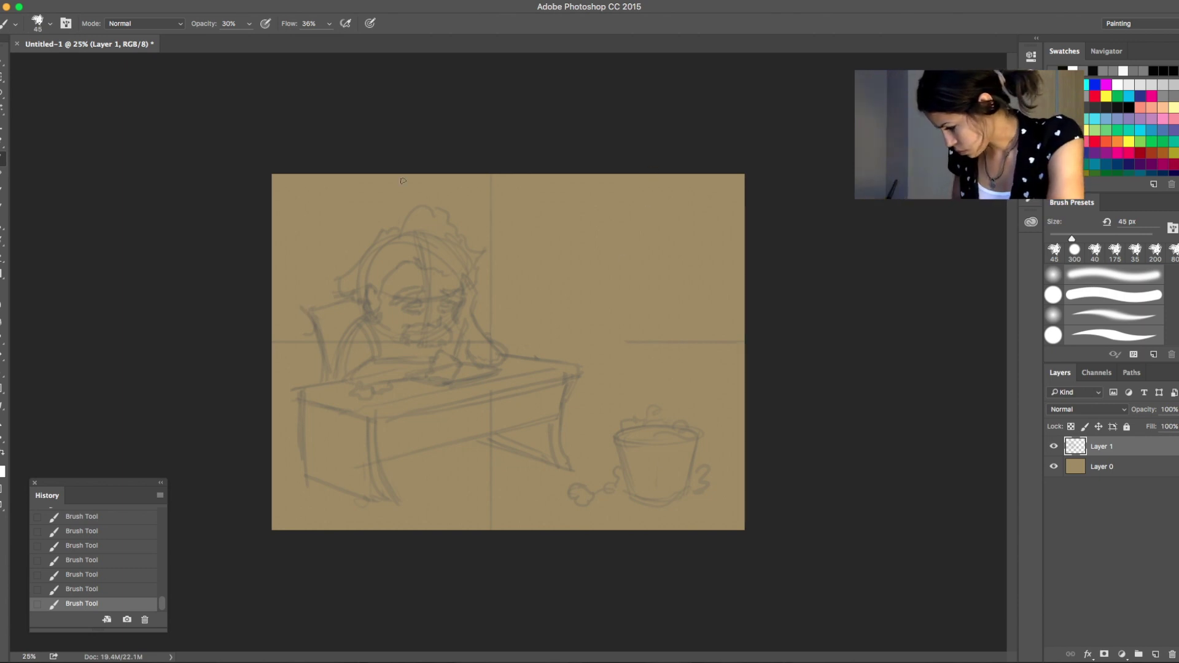
# Lasso-select and move the wastebasket with its crumpled paper.
pyautogui.press('l')
pyautogui.moveTo(572, 406)
pyautogui.mouseDown()
pyautogui.moveTo(709, 502)
pyautogui.moveTo(627, 484)
pyautogui.moveTo(702, 466)
pyautogui.mouseUp()
pyautogui.press('v')
pyautogui.hotkey('ctrl', 'd')
# Flip the sketch horizontally and touch up stray lines near the face.
pyautogui.hotkey('ctrl', 'shift', 'h')
pyautogui.press('e')
pyautogui.moveTo(376, 360); pyautogui.dragTo(403, 405)
pyautogui.press('b')
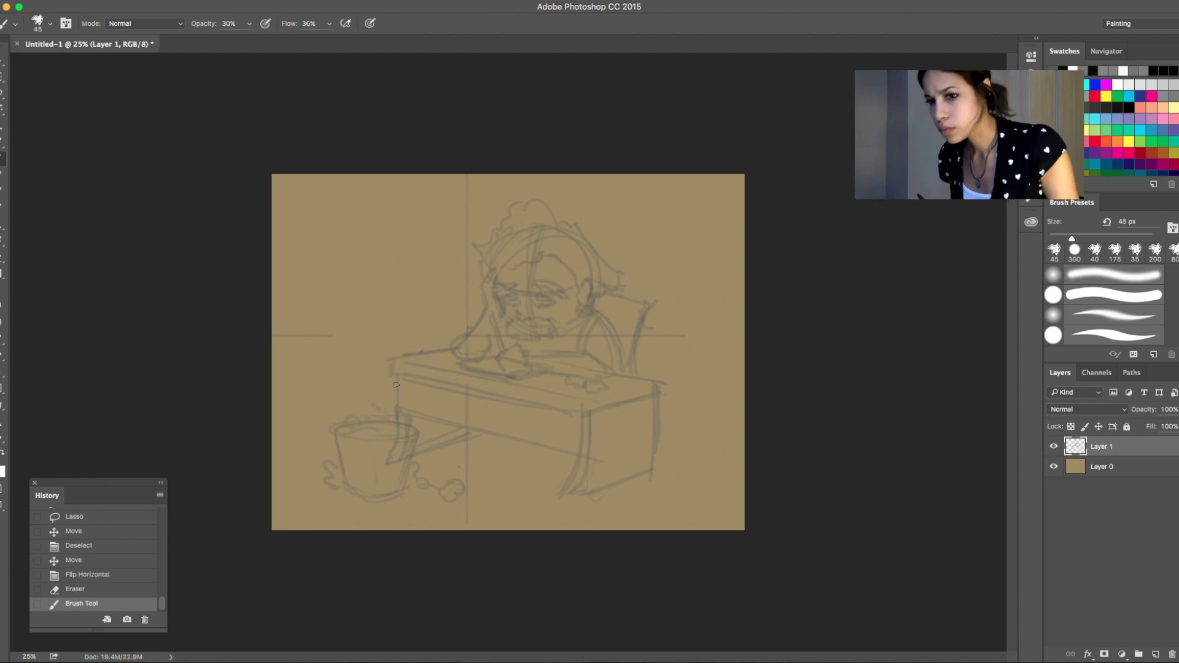
pyautogui.moveTo(498, 277)
pyautogui.mouseDown()
pyautogui.moveTo(470, 262)
pyautogui.moveTo(481, 285)
pyautogui.mouseUp()
pyautogui.moveTo(486, 288); pyautogui.dragTo(499, 313)
# Scale the sketch down and shift it to the right.
pyautogui.hotkey('ctrl', 't')
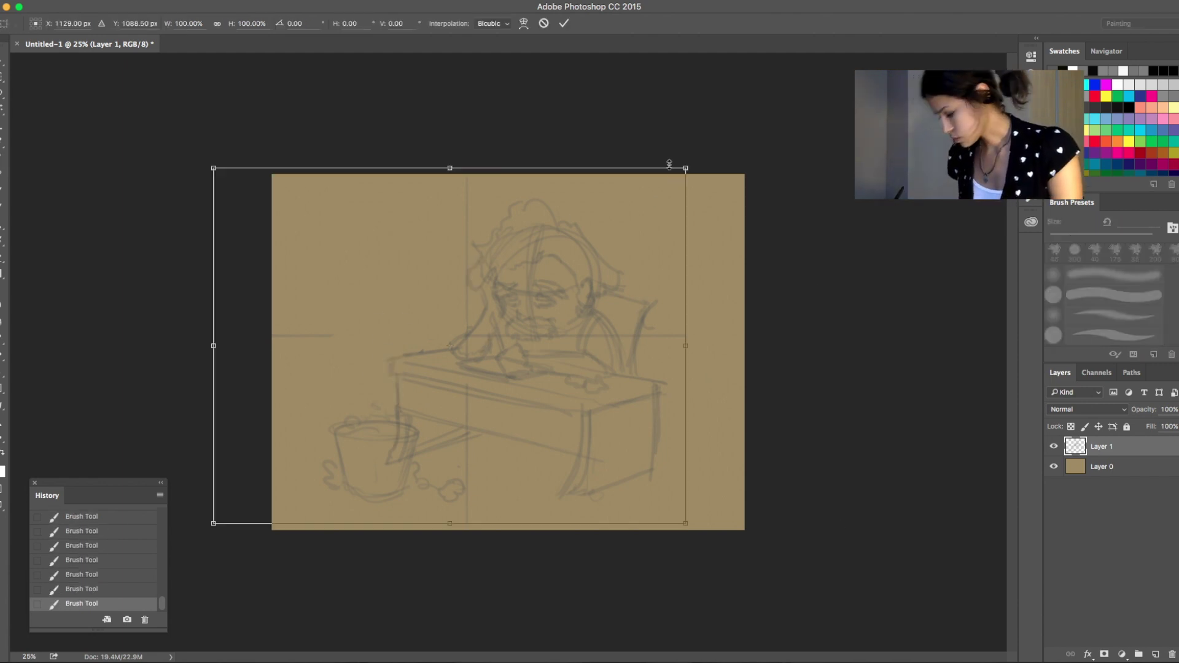
pyautogui.moveTo(672, 164); pyautogui.dragTo(674, 250)
pyautogui.press('Return')
# Select the tan background layer and zoom in on the head and desk.
pyautogui.click(1132, 471)
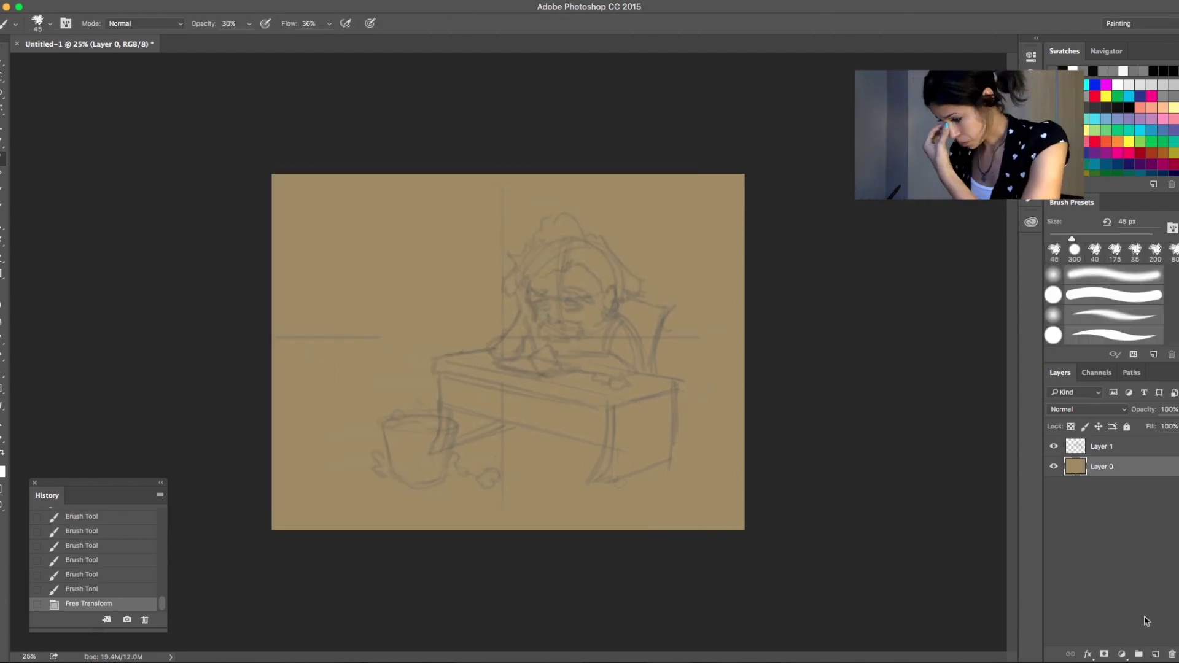
pyautogui.hotkey('ctrl', '+')
pyautogui.click(652, 351)
pyautogui.press('Return')
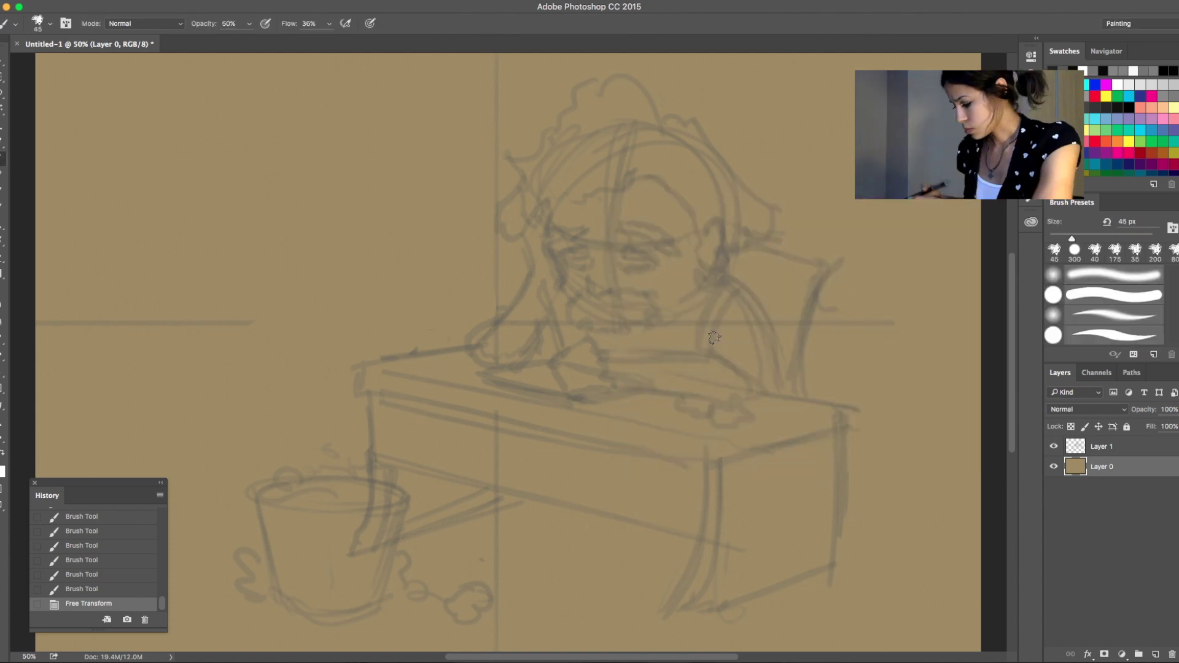
pyautogui.scroll(3, 788, 427)
pyautogui.scroll(-2, 798, 345)
pyautogui.moveTo(797, 345); pyautogui.dragTo(762, 424)
# Switch to a smaller pencil brush preset and ink the brows, eyes and nose.
pyautogui.click(37, 23)
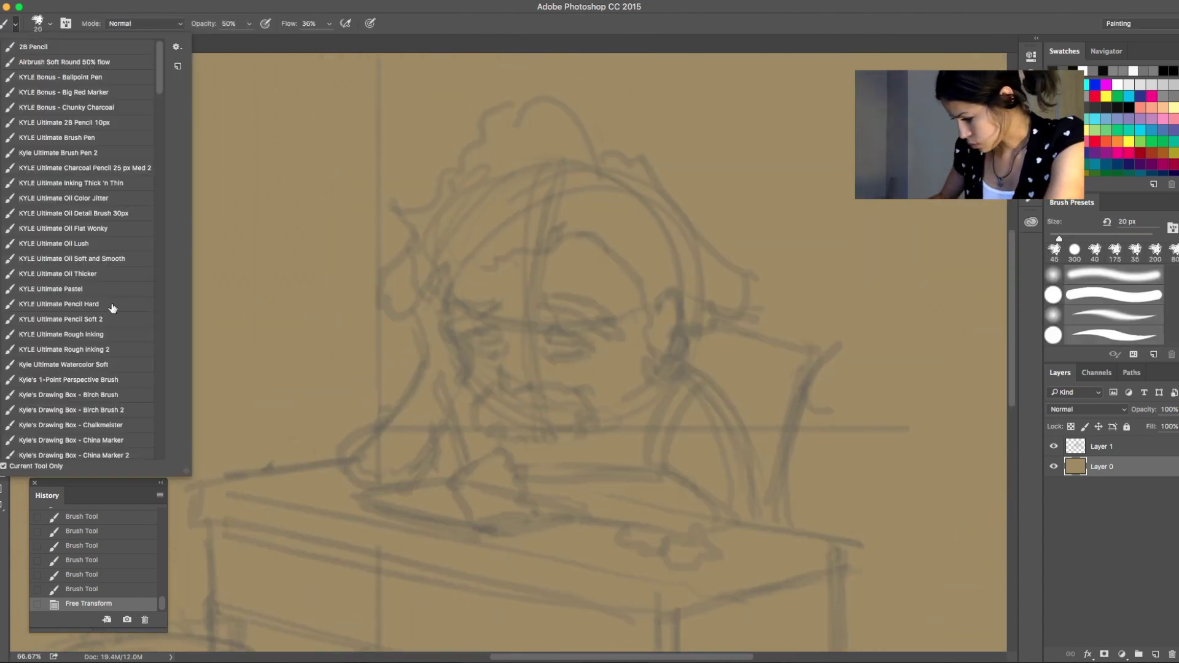
pyautogui.click(111, 309)
pyautogui.moveTo(807, 193)
pyautogui.mouseDown()
pyautogui.moveTo(825, 217)
pyautogui.moveTo(776, 161)
pyautogui.mouseUp()
pyautogui.press('[')
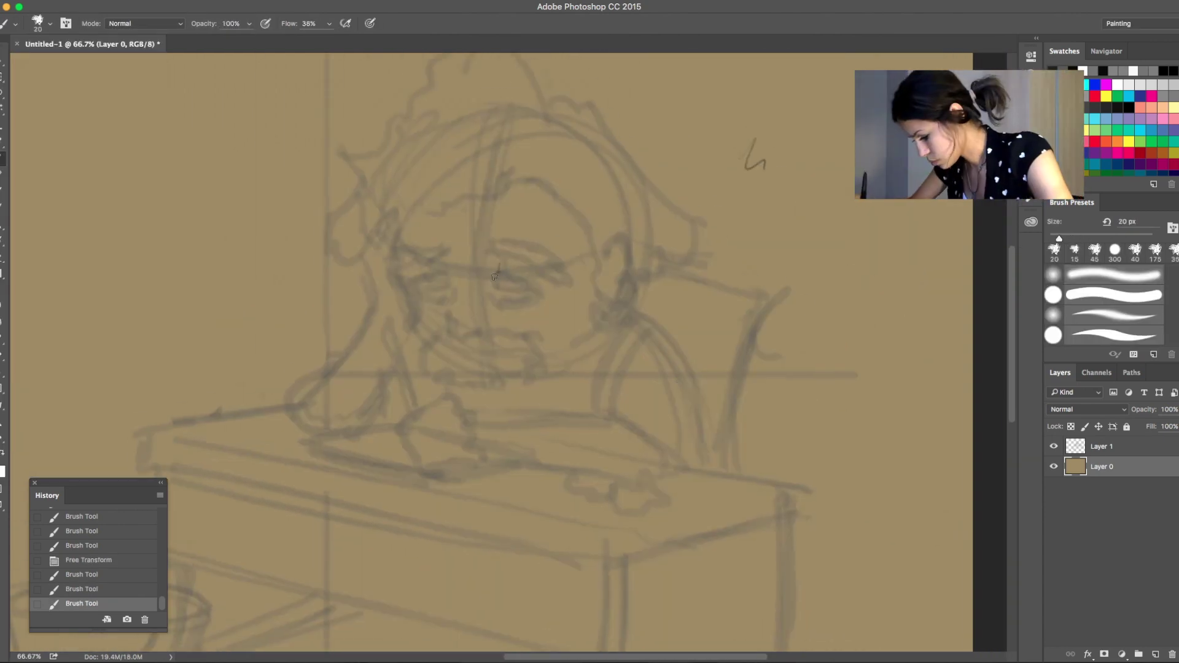
pyautogui.moveTo(498, 245); pyautogui.dragTo(570, 275)
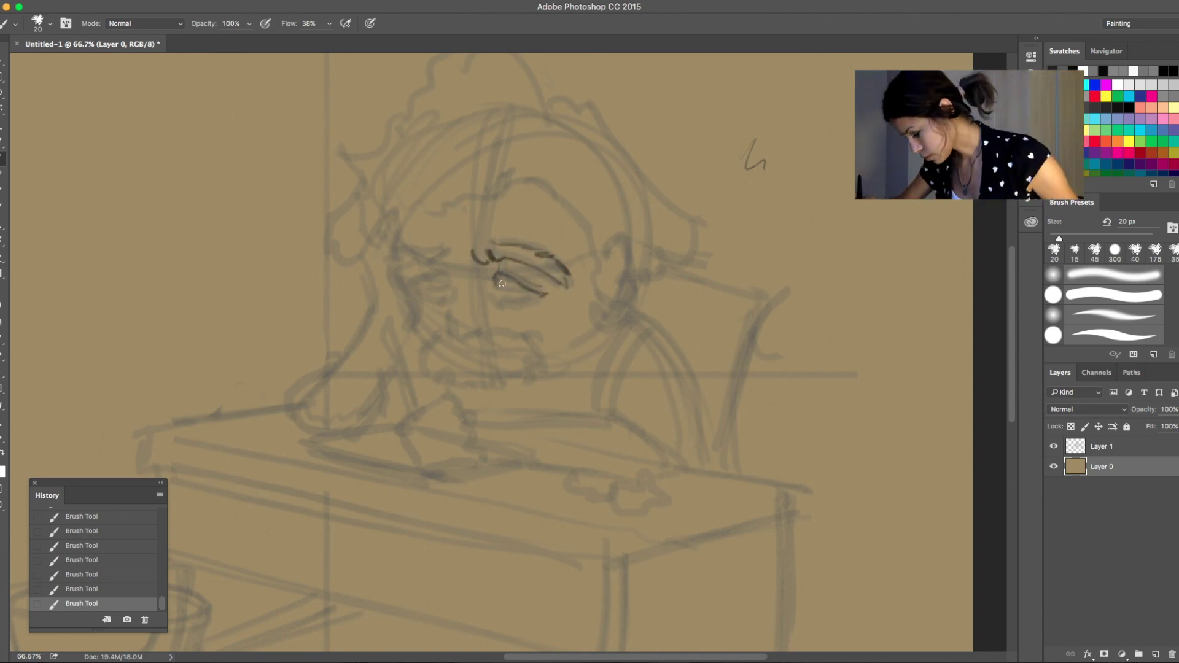
pyautogui.moveTo(445, 320); pyautogui.dragTo(544, 367)
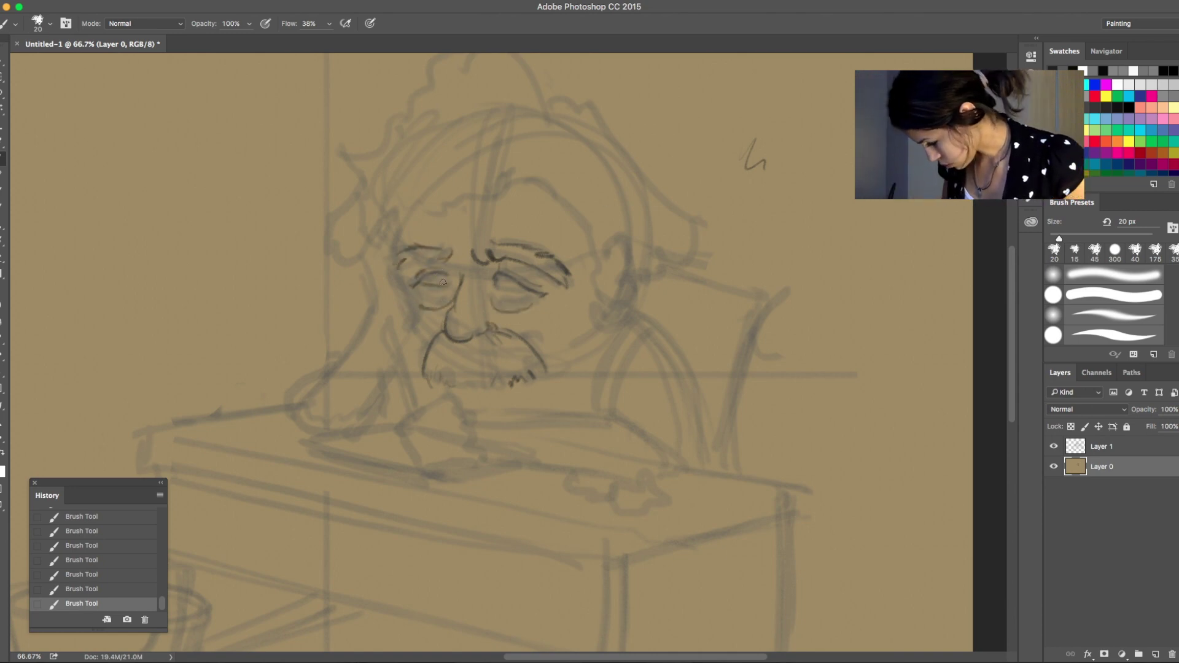
# Darken the hair outline and trace the right side of the face.
pyautogui.press('e')
pyautogui.press('b')
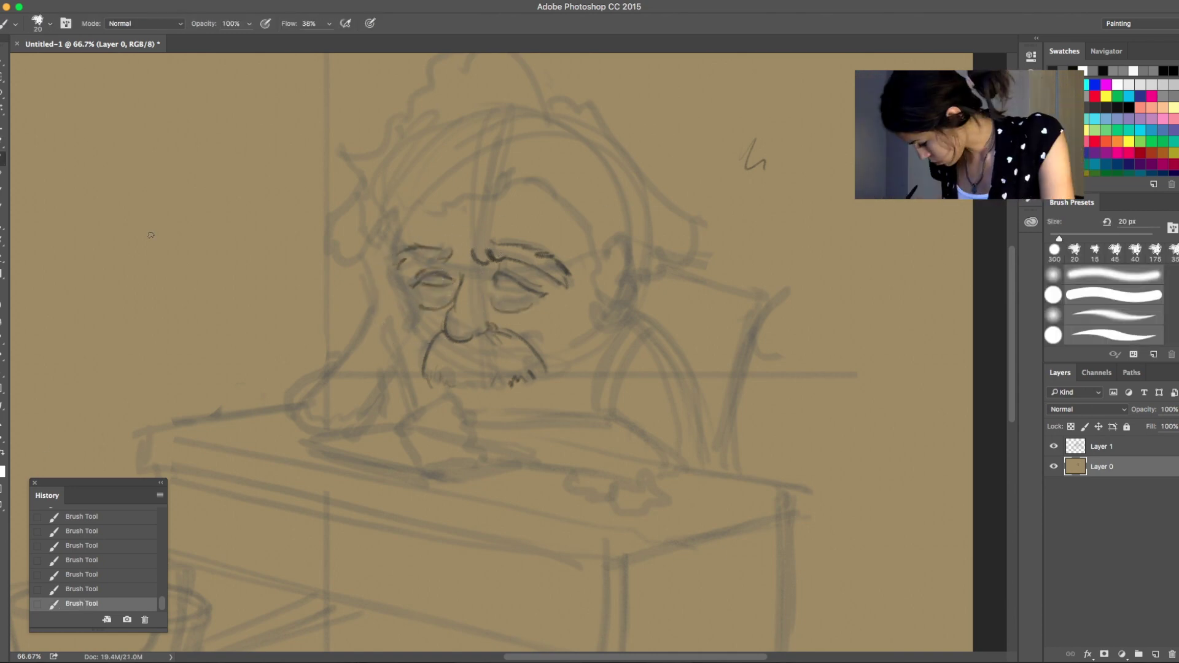
pyautogui.press('e')
pyautogui.press('b')
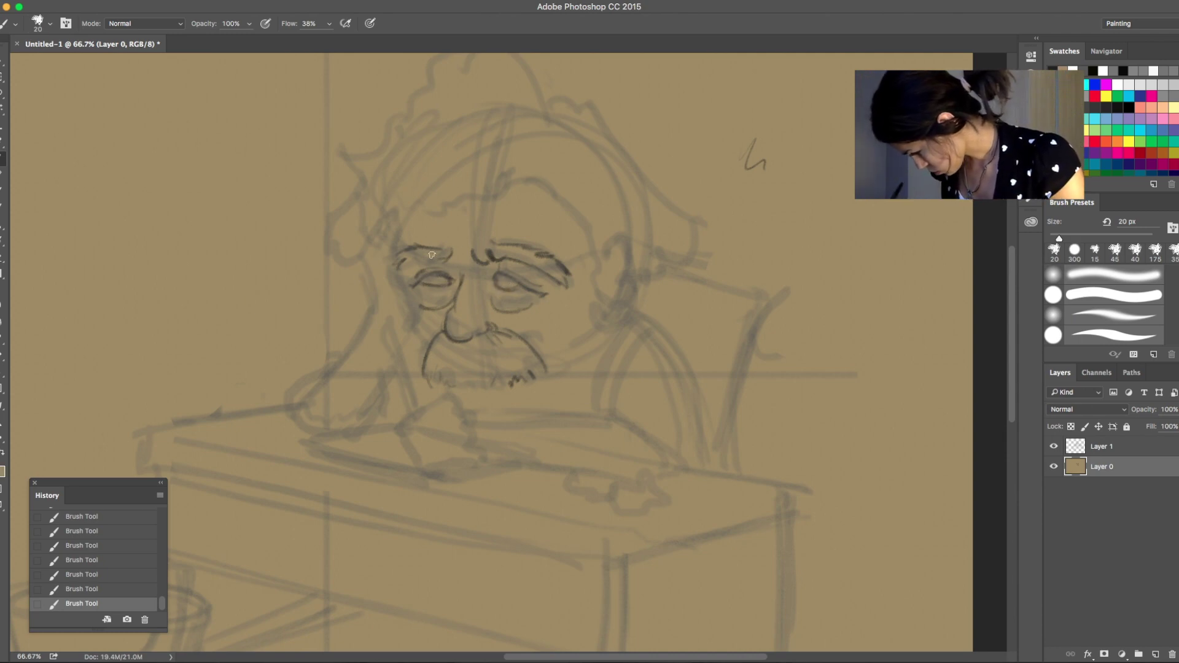
pyautogui.scroll(1, 565, 122)
pyautogui.press(']')
pyautogui.moveTo(456, 89); pyautogui.dragTo(545, 139)
pyautogui.moveTo(516, 212); pyautogui.dragTo(597, 332)
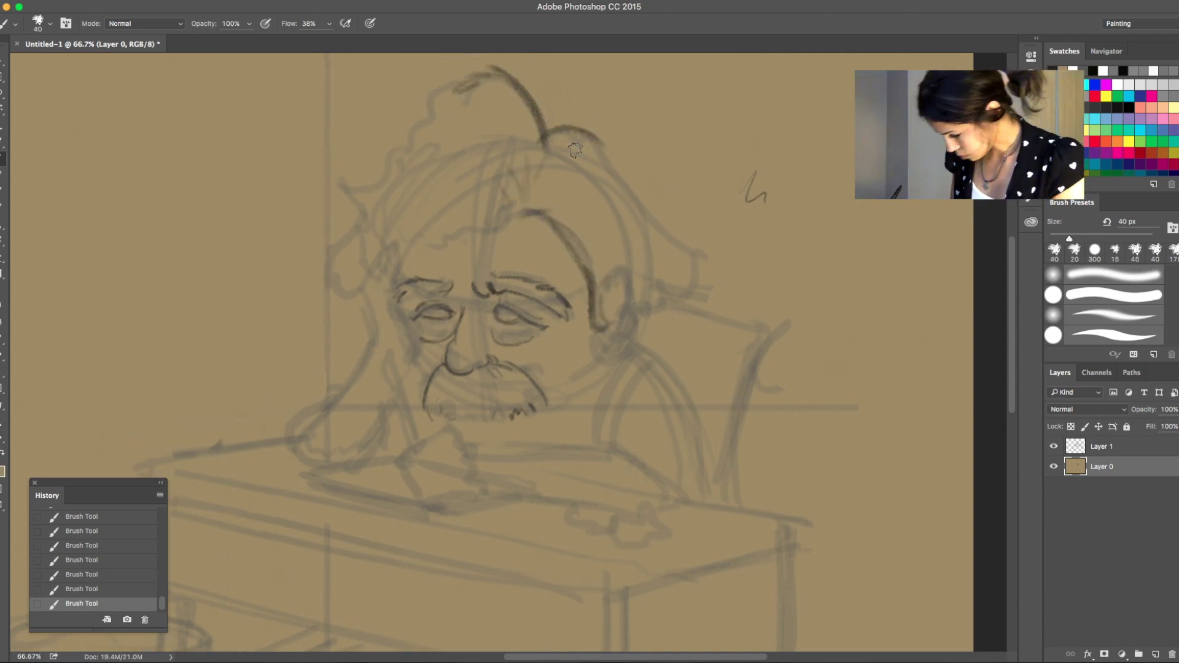
pyautogui.moveTo(544, 136)
pyautogui.mouseDown()
pyautogui.moveTo(642, 266)
pyautogui.moveTo(664, 265)
pyautogui.moveTo(521, 188)
pyautogui.mouseUp()
# Darken the ear and top of the head, then draw the pen-holding hand.
pyautogui.moveTo(645, 318); pyautogui.dragTo(689, 276)
pyautogui.moveTo(410, 115); pyautogui.dragTo(489, 74)
pyautogui.press('[')
pyautogui.moveTo(414, 139); pyautogui.dragTo(343, 231)
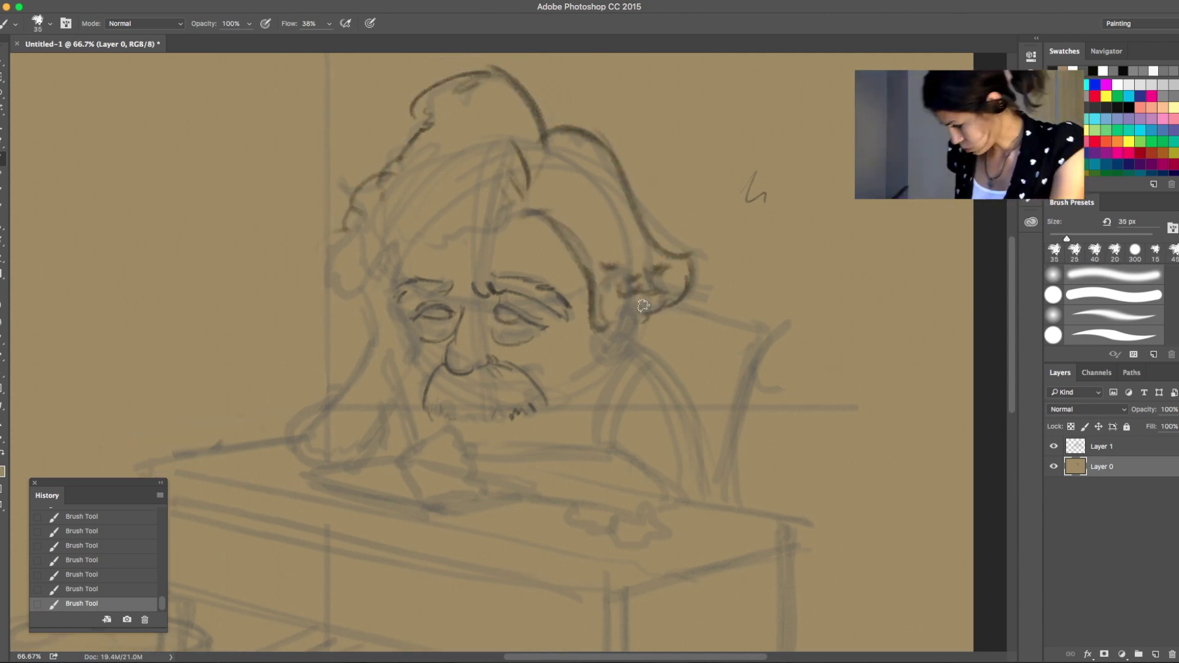
pyautogui.press('[')
pyautogui.press('[')
pyautogui.press('[')
pyautogui.moveTo(452, 429); pyautogui.dragTo(486, 490)
pyautogui.moveTo(406, 433); pyautogui.dragTo(407, 452)
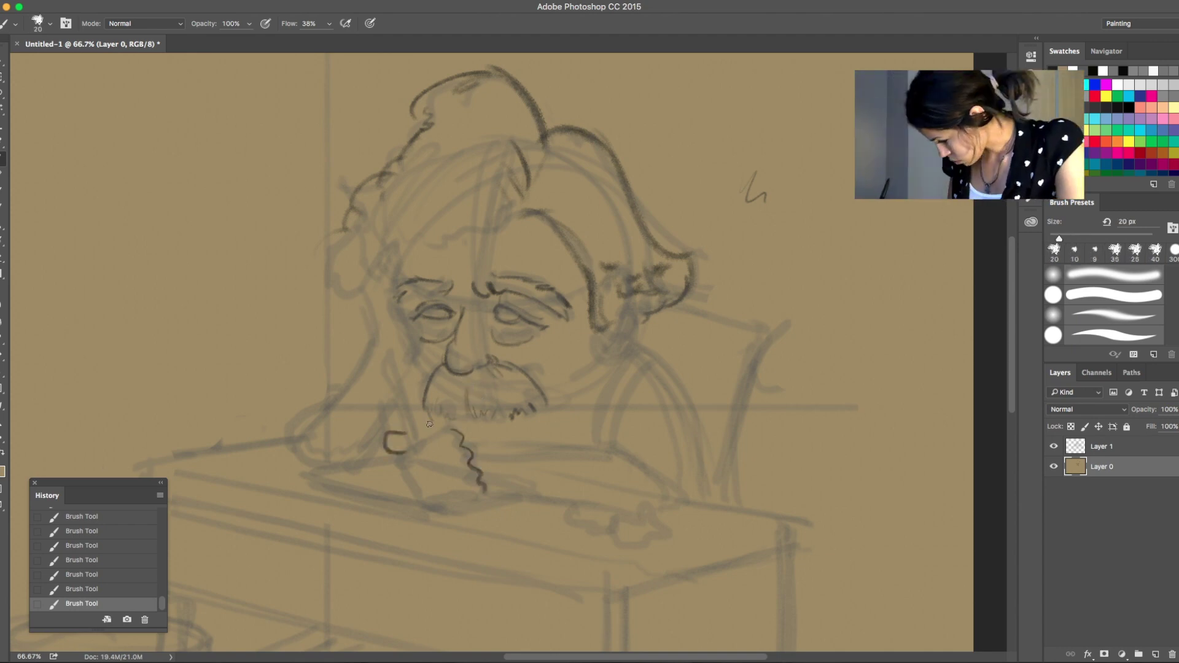
# Outline the shoulder and vest, add a pupil, the propping hand and wrinkles.
pyautogui.moveTo(599, 456); pyautogui.dragTo(703, 477)
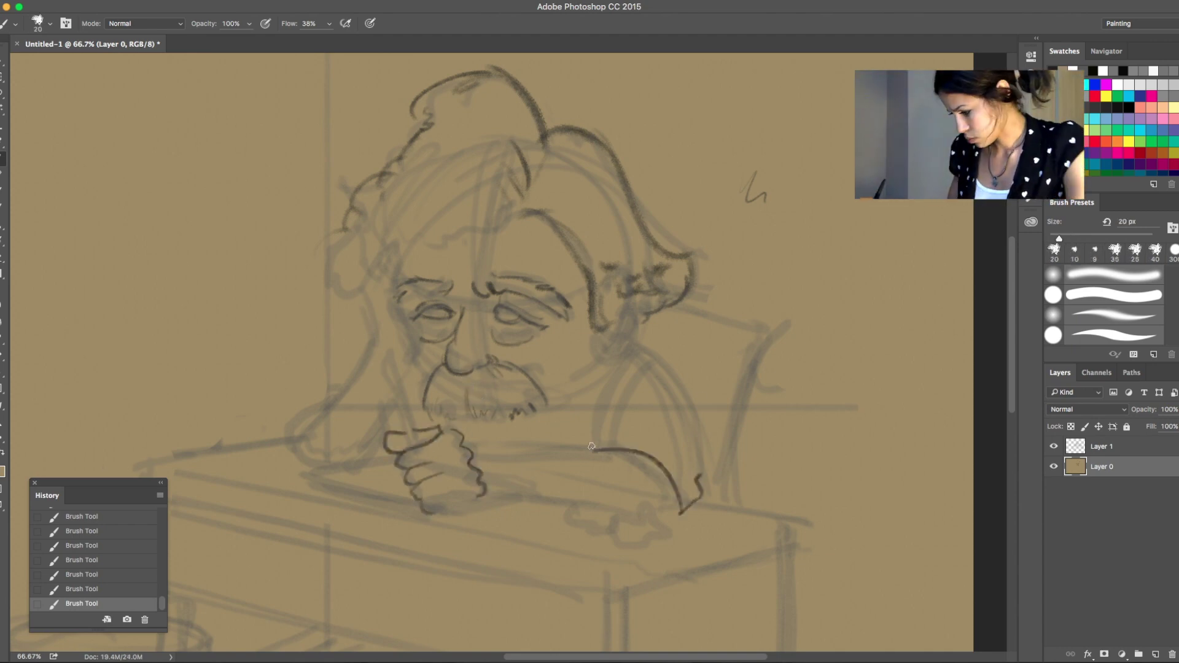
pyautogui.moveTo(594, 433); pyautogui.dragTo(628, 426)
pyautogui.moveTo(658, 366); pyautogui.dragTo(702, 440)
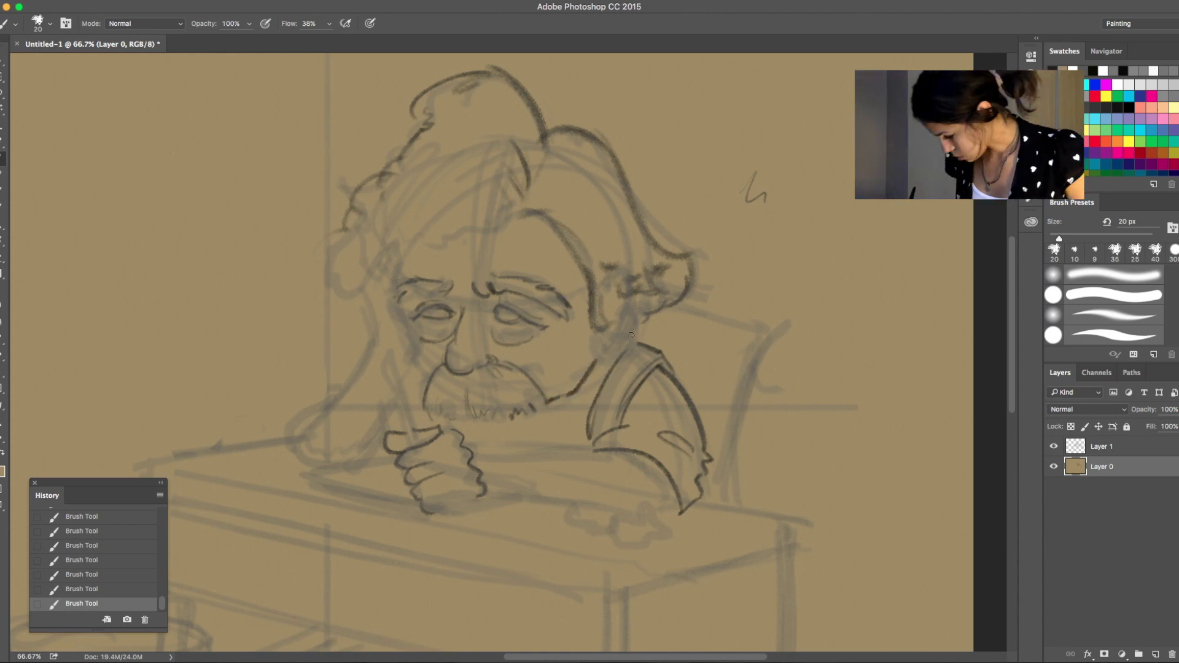
pyautogui.moveTo(503, 314); pyautogui.dragTo(513, 317)
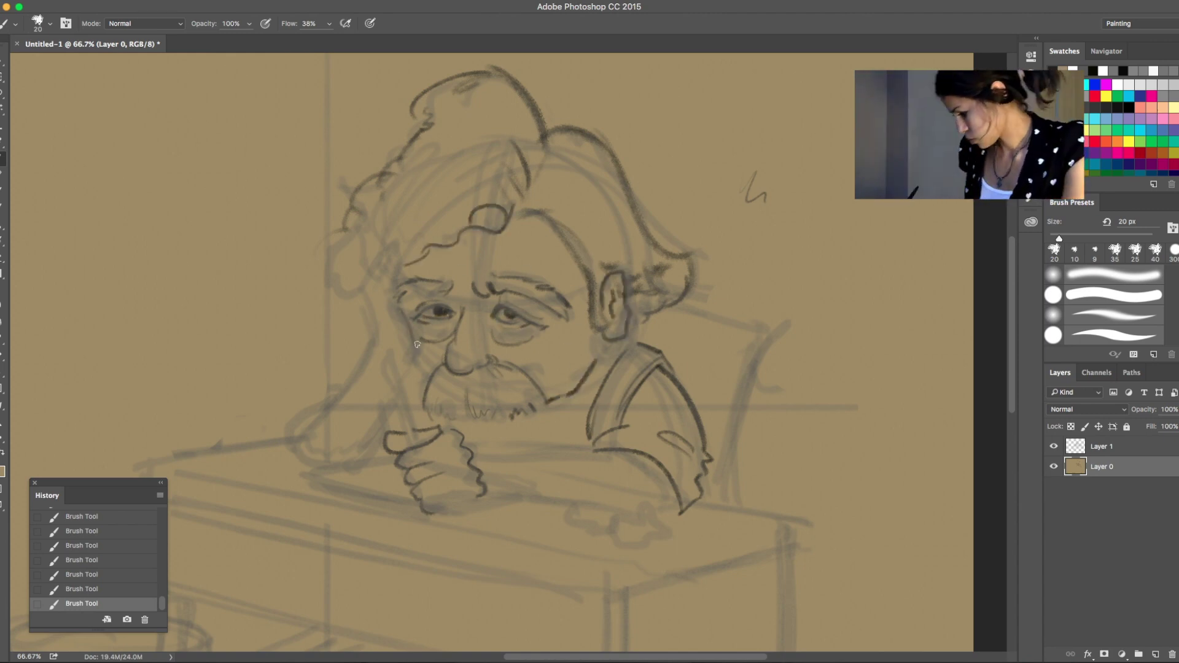
pyautogui.moveTo(375, 353)
pyautogui.mouseDown()
pyautogui.moveTo(362, 300)
pyautogui.moveTo(305, 451)
pyautogui.mouseUp()
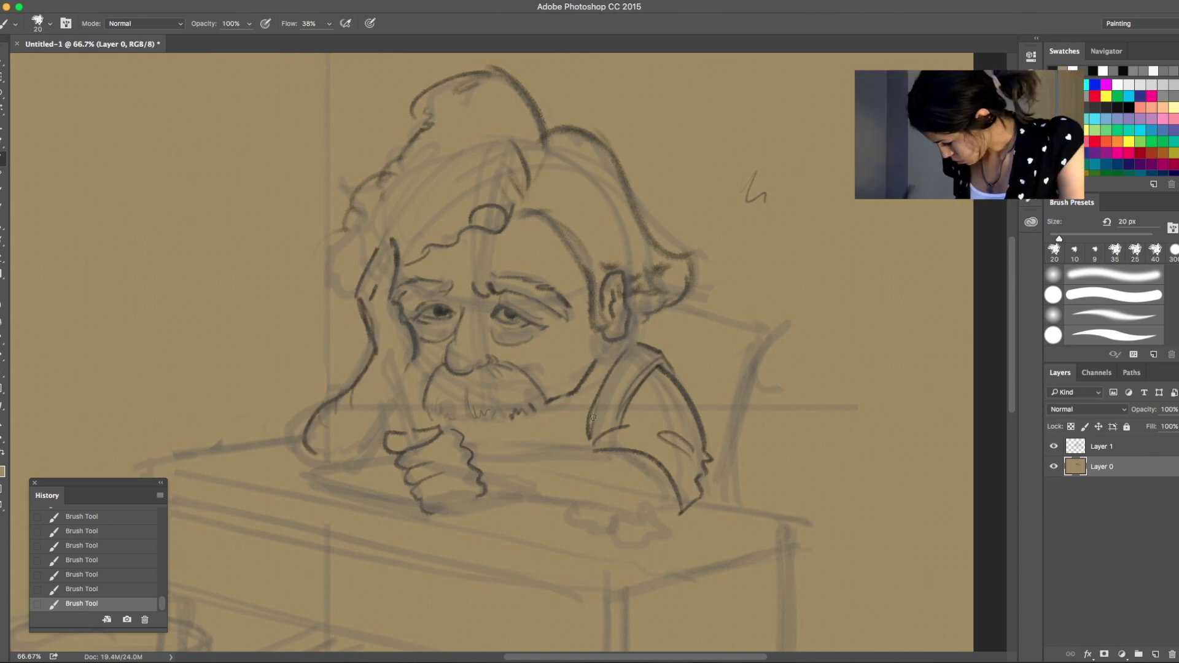
pyautogui.moveTo(494, 255); pyautogui.dragTo(518, 252)
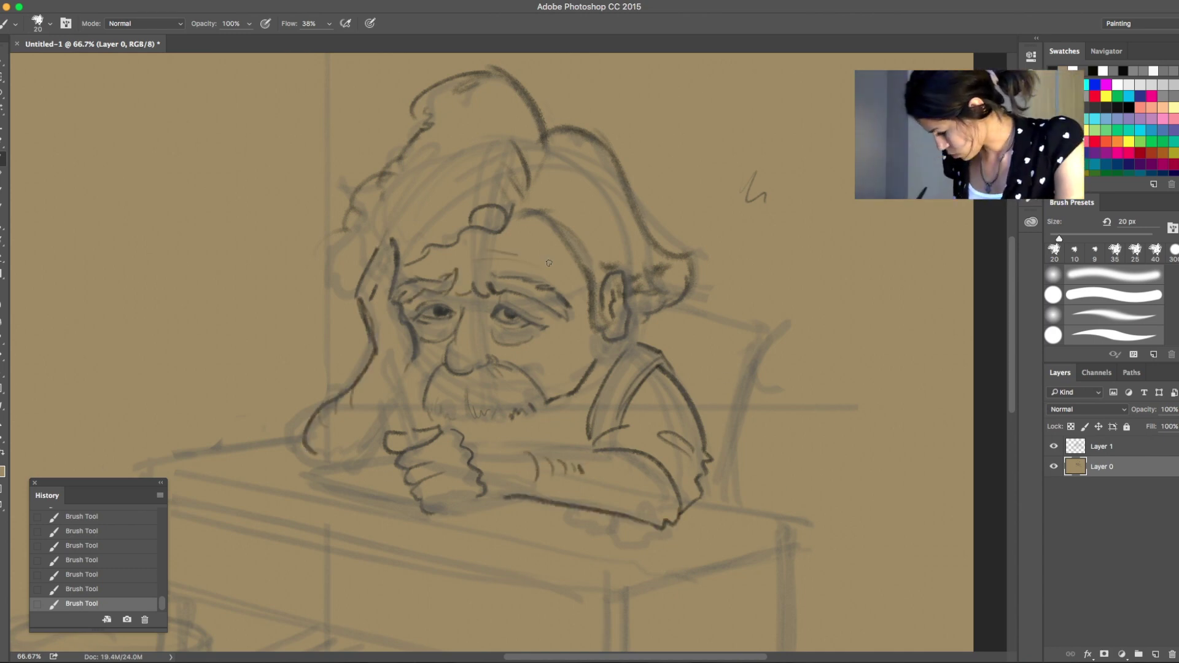
pyautogui.moveTo(436, 420); pyautogui.dragTo(482, 417)
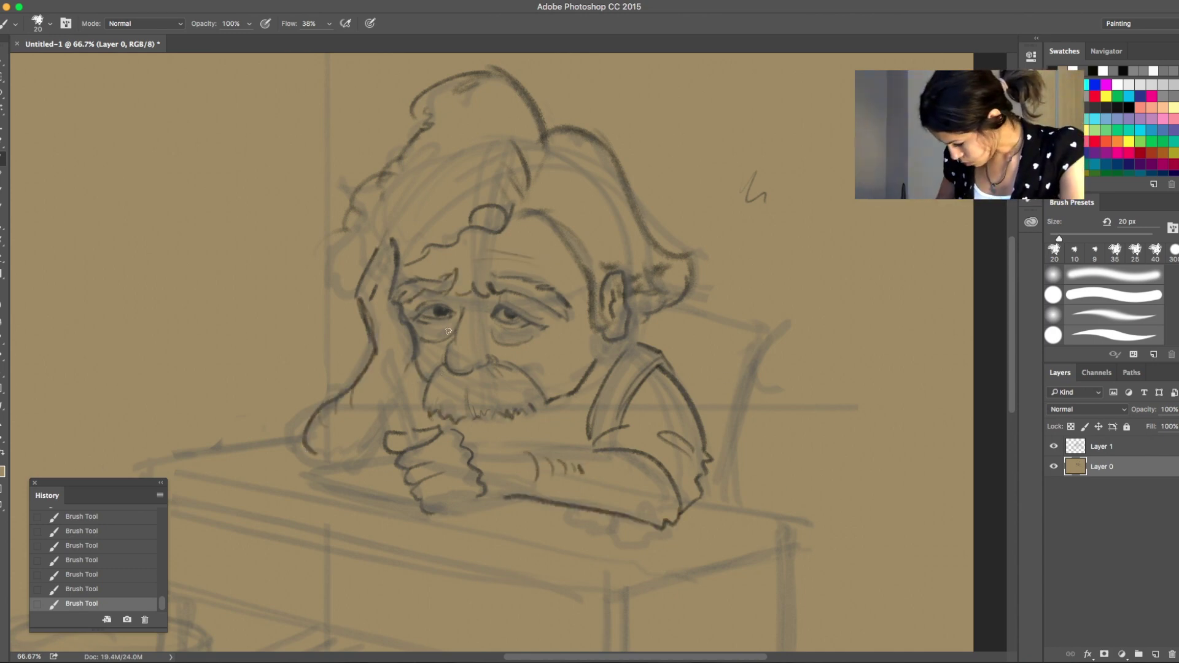
# Darken the forearm, cheek and arm lines, then mirror the canvas to check.
pyautogui.moveTo(593, 447); pyautogui.dragTo(474, 455)
pyautogui.moveTo(505, 492); pyautogui.dragTo(486, 496)
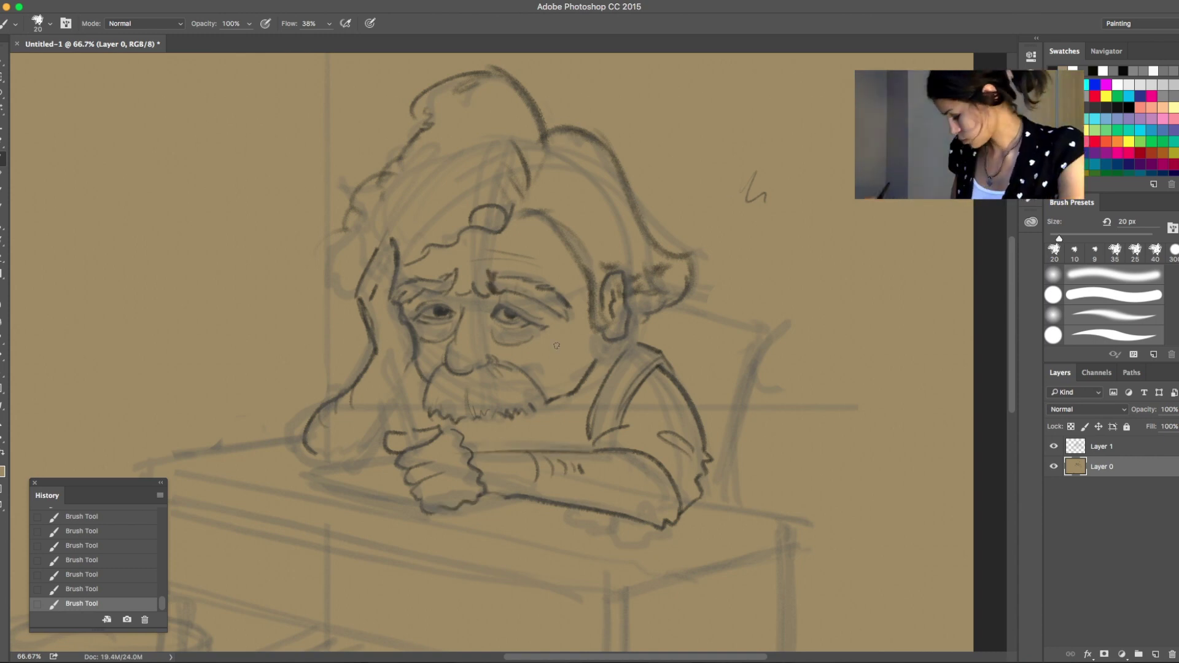
pyautogui.moveTo(556, 346); pyautogui.dragTo(516, 368)
pyautogui.moveTo(405, 382); pyautogui.dragTo(364, 470)
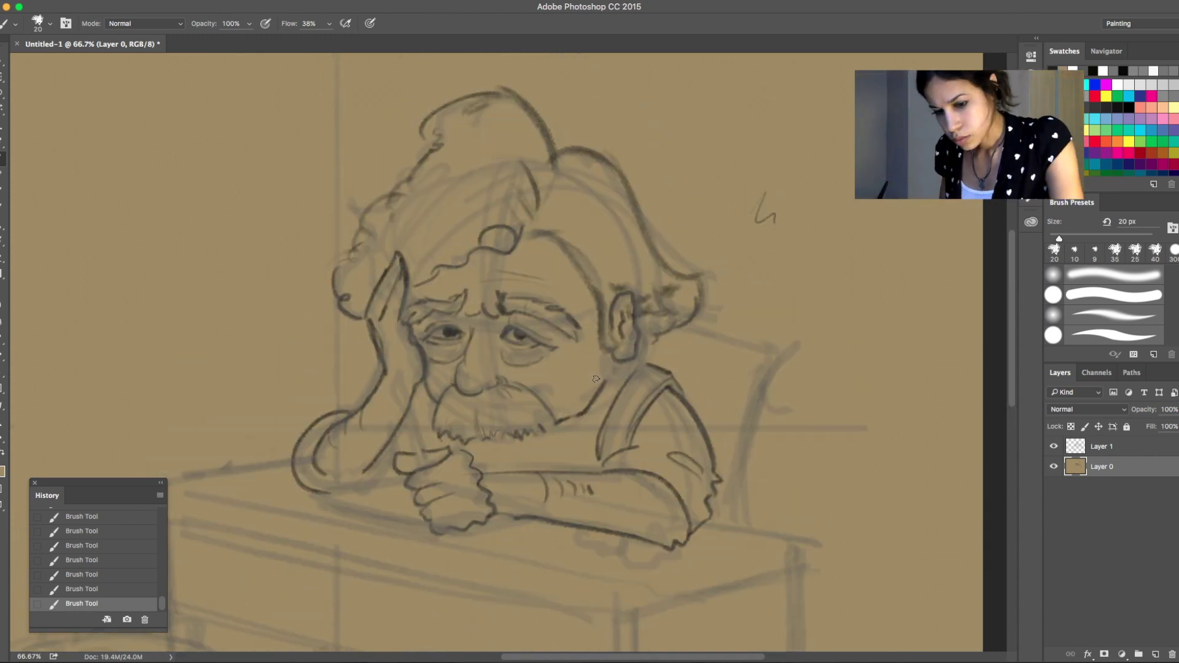
pyautogui.moveTo(608, 383); pyautogui.dragTo(537, 464)
pyautogui.click(151, 8)
pyautogui.click(314, 184)
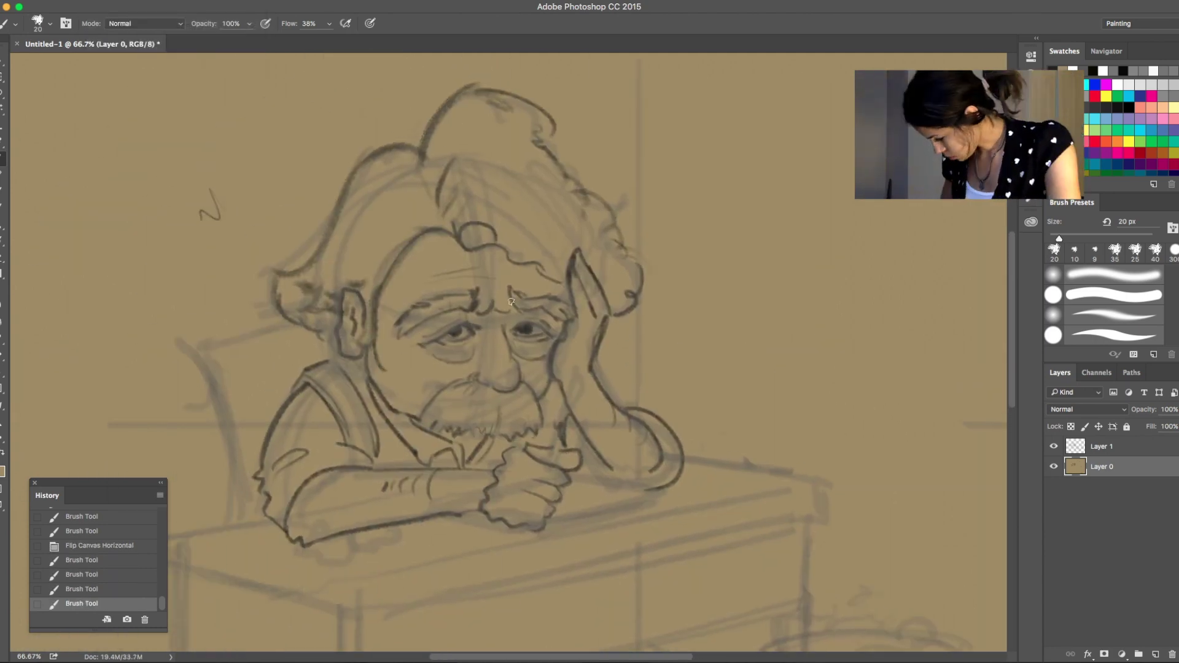
pyautogui.scroll(-5, 740, 377)
pyautogui.scroll(-3, 706, 363)
pyautogui.hotkey('ctrl', '-')
pyautogui.scroll(-3, 663, 389)
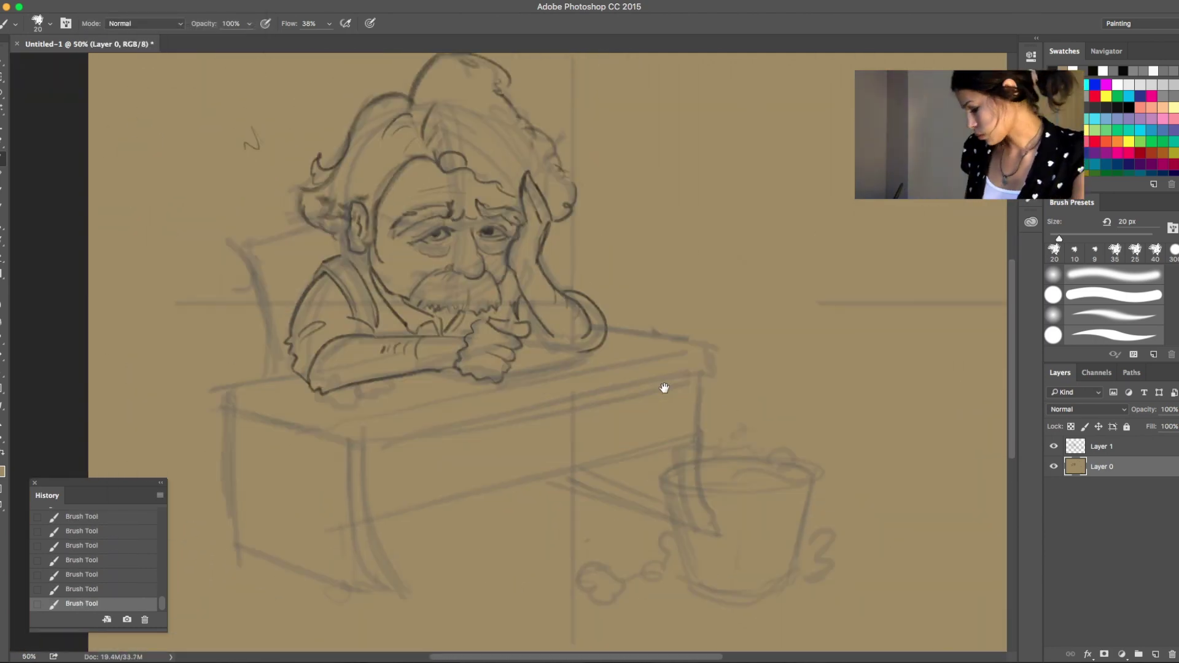
pyautogui.scroll(4, 663, 390)
# Draw the candle, crumpled basket paper, curled desk corners and left leg.
pyautogui.moveTo(611, 351); pyautogui.dragTo(606, 397)
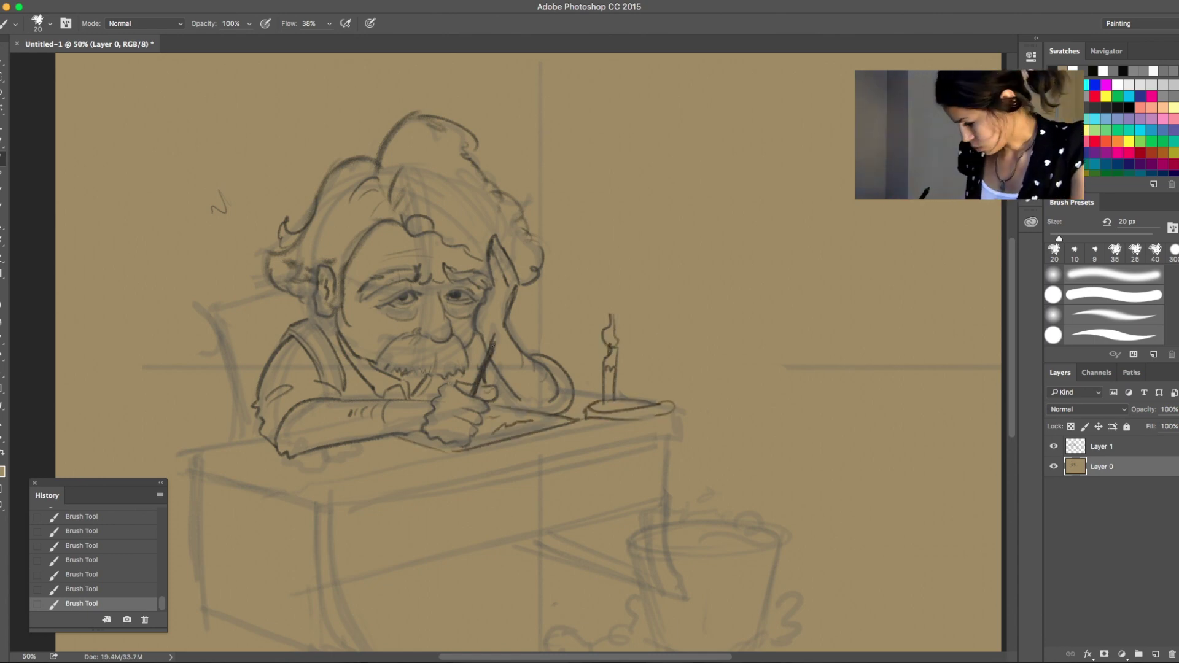
pyautogui.scroll(-3, 648, 388)
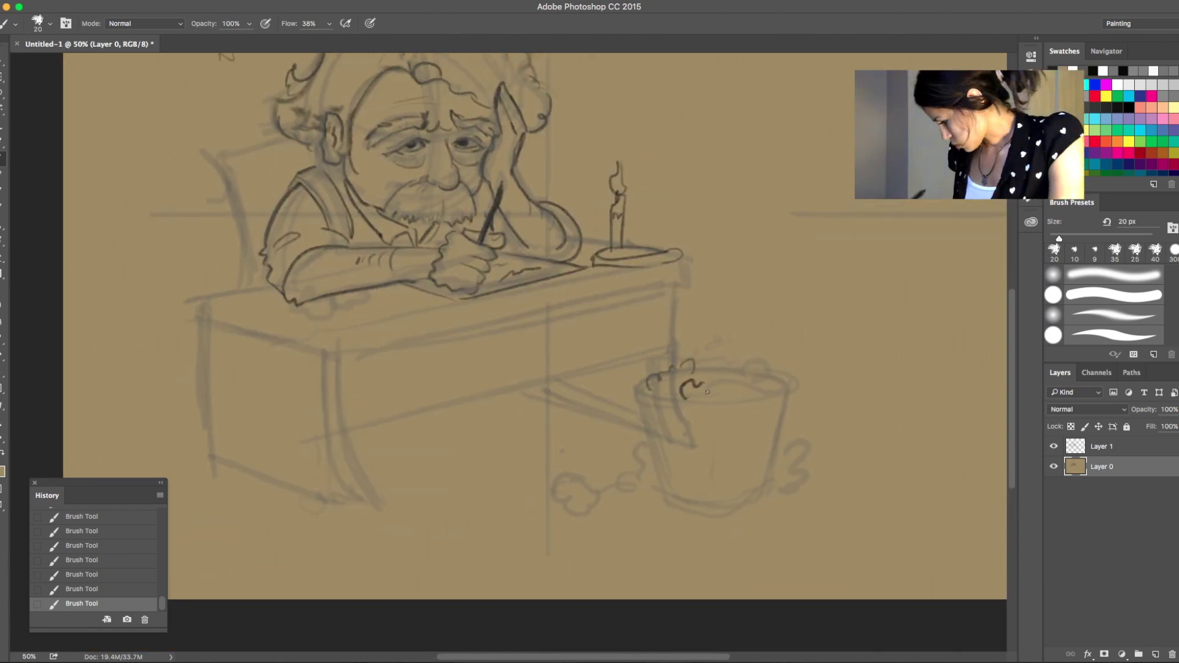
pyautogui.moveTo(650, 383); pyautogui.dragTo(816, 400)
pyautogui.scroll(3, 707, 392)
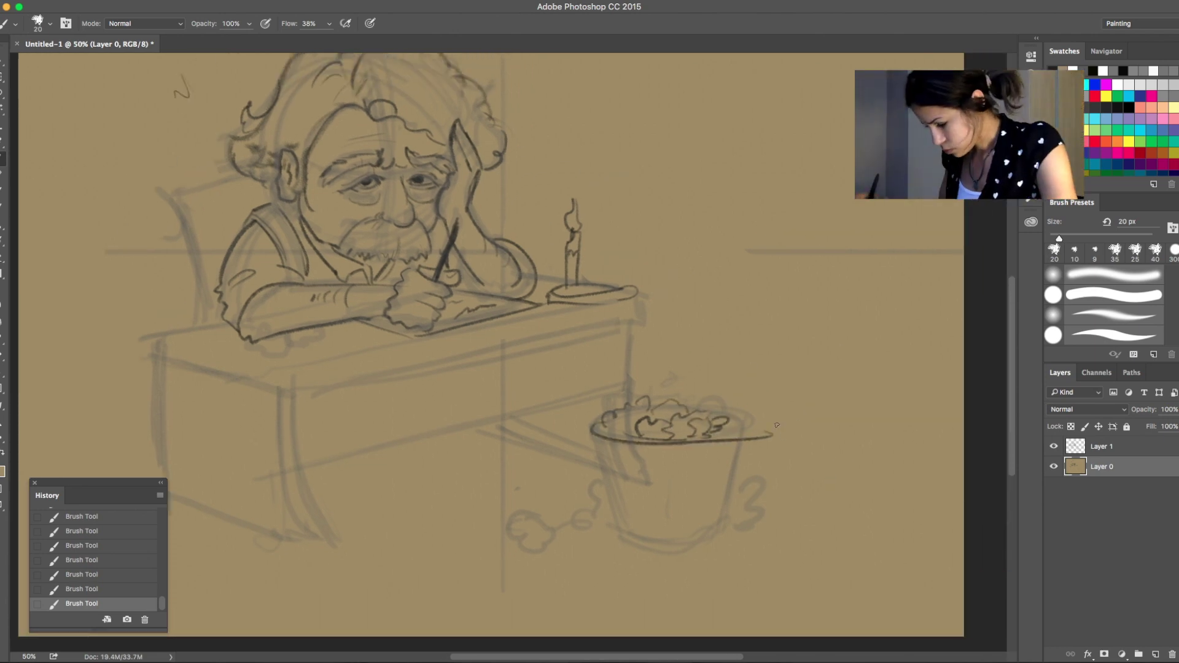
pyautogui.moveTo(638, 294)
pyautogui.mouseDown()
pyautogui.moveTo(628, 329)
pyautogui.moveTo(291, 396)
pyautogui.moveTo(136, 357)
pyautogui.mouseUp()
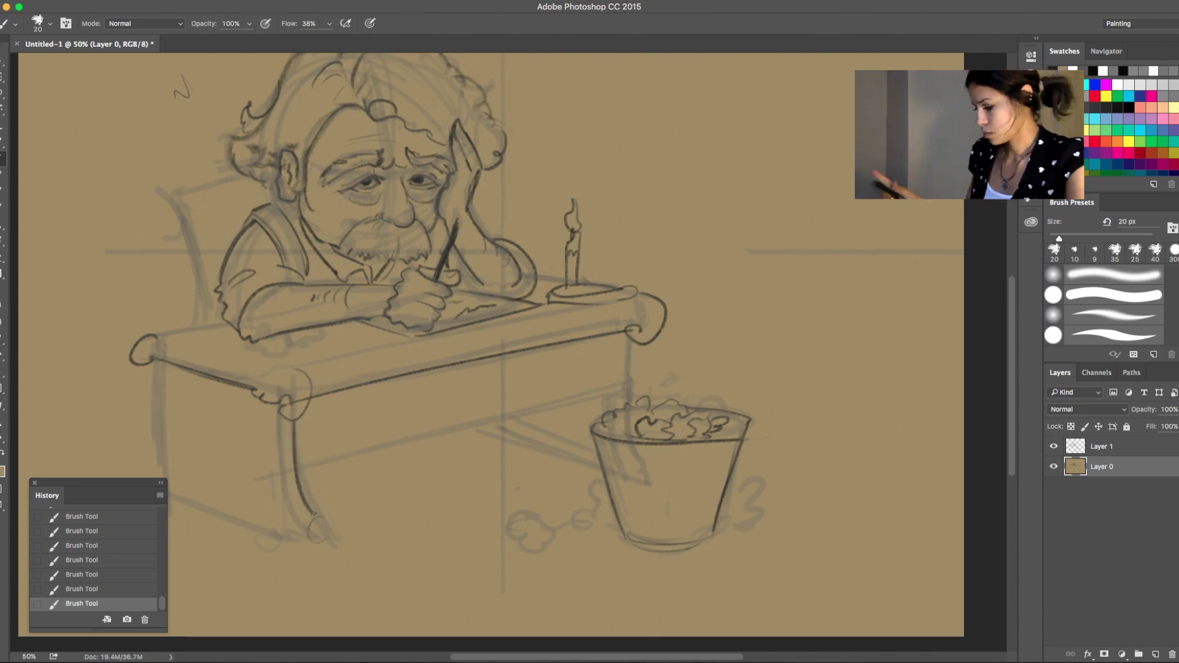
pyautogui.moveTo(294, 420); pyautogui.dragTo(308, 548)
pyautogui.moveTo(165, 364); pyautogui.dragTo(170, 479)
pyautogui.scroll(-2, 316, 331)
pyautogui.hscroll(-3, 316, 332)
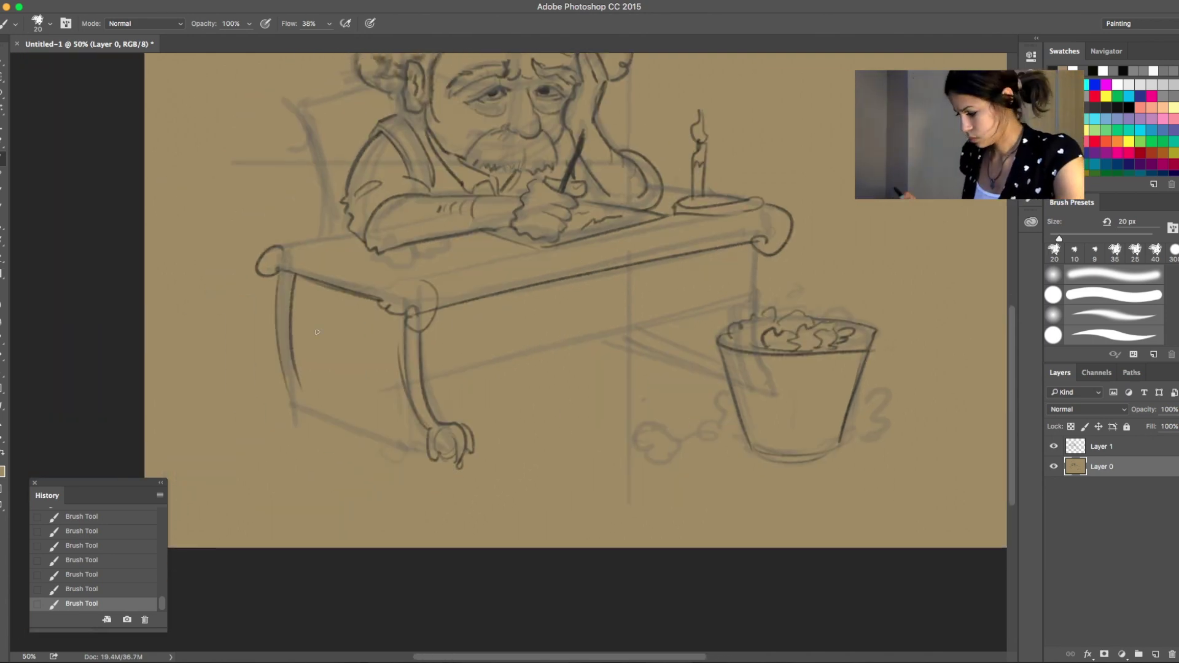
# Draw the desk's lower front edge, the man's leg and a scrolled chair back.
pyautogui.moveTo(426, 405); pyautogui.dragTo(696, 315)
pyautogui.scroll(2, 497, 429)
pyautogui.hscroll(3, 498, 429)
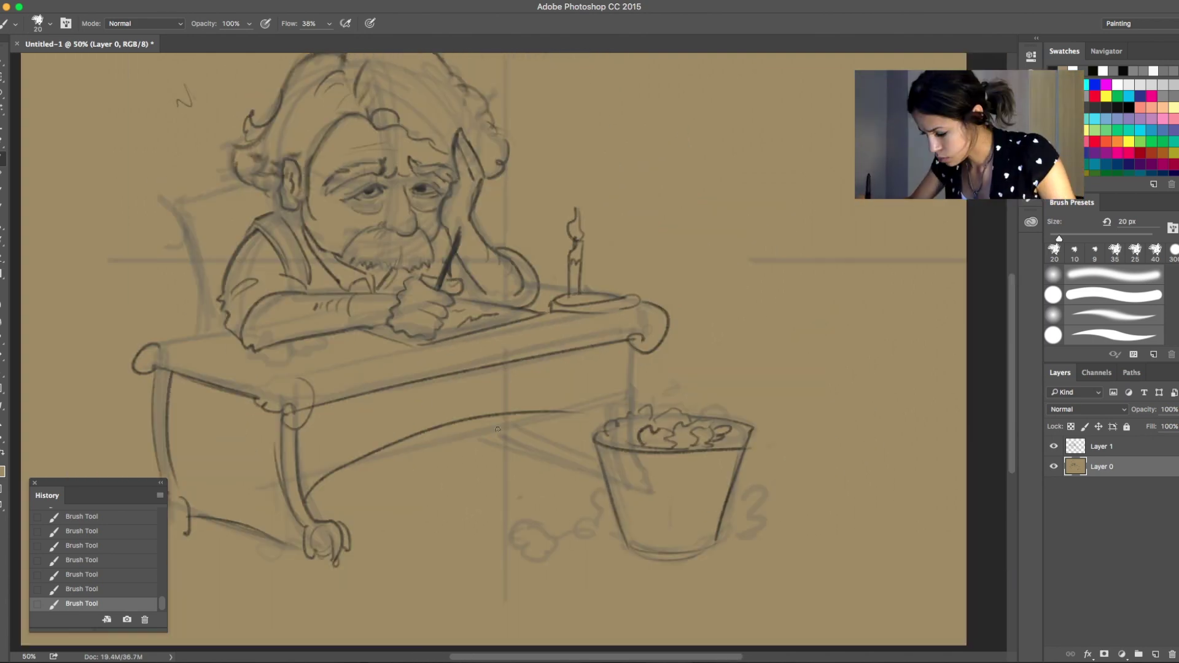
pyautogui.hotkey('ctrl', 'z')
pyautogui.moveTo(488, 419)
pyautogui.mouseDown()
pyautogui.moveTo(427, 495)
pyautogui.moveTo(447, 543)
pyautogui.moveTo(425, 498)
pyautogui.mouseUp()
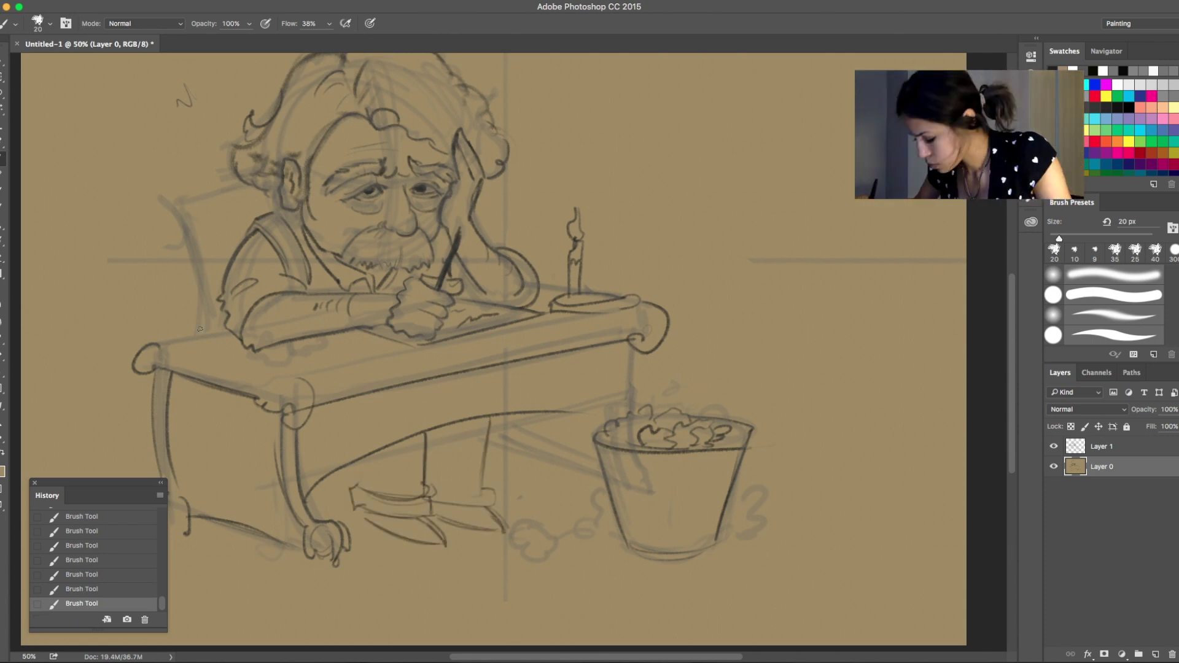
pyautogui.moveTo(205, 330)
pyautogui.mouseDown()
pyautogui.moveTo(161, 213)
pyautogui.moveTo(235, 178)
pyautogui.mouseUp()
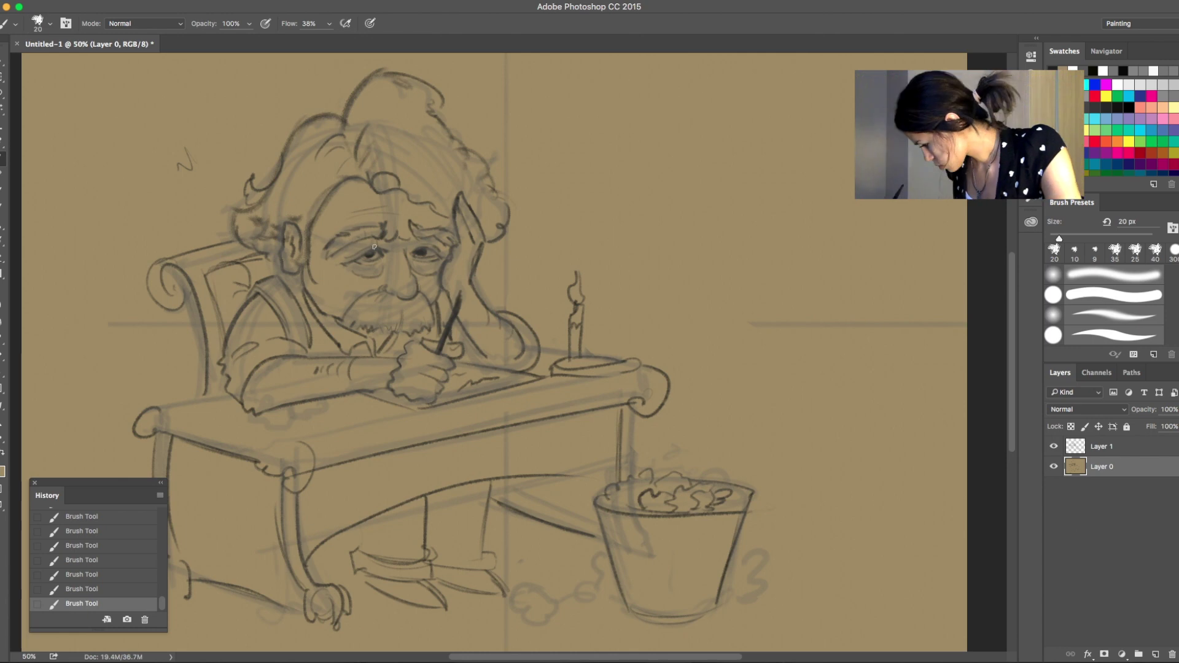
pyautogui.click(7, 22)
pyautogui.click(78, 319)
# At 20% opacity, softly shade the shoulder, hair, chair back and left face.
pyautogui.moveTo(269, 293); pyautogui.dragTo(229, 386)
pyautogui.hotkey('ctrl', 'z')
pyautogui.press('2')
pyautogui.moveTo(249, 304); pyautogui.dragTo(235, 387)
pyautogui.moveTo(268, 239); pyautogui.dragTo(322, 138)
pyautogui.moveTo(360, 101); pyautogui.dragTo(420, 113)
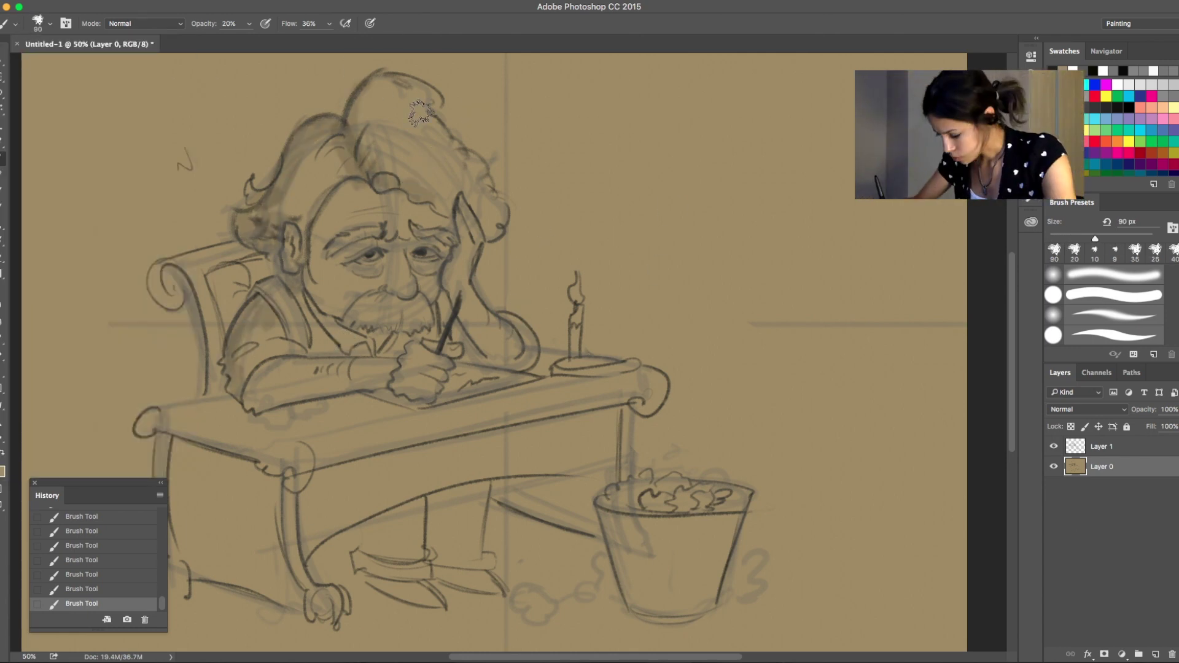
pyautogui.moveTo(350, 148); pyautogui.dragTo(304, 198)
pyautogui.moveTo(267, 263); pyautogui.dragTo(222, 327)
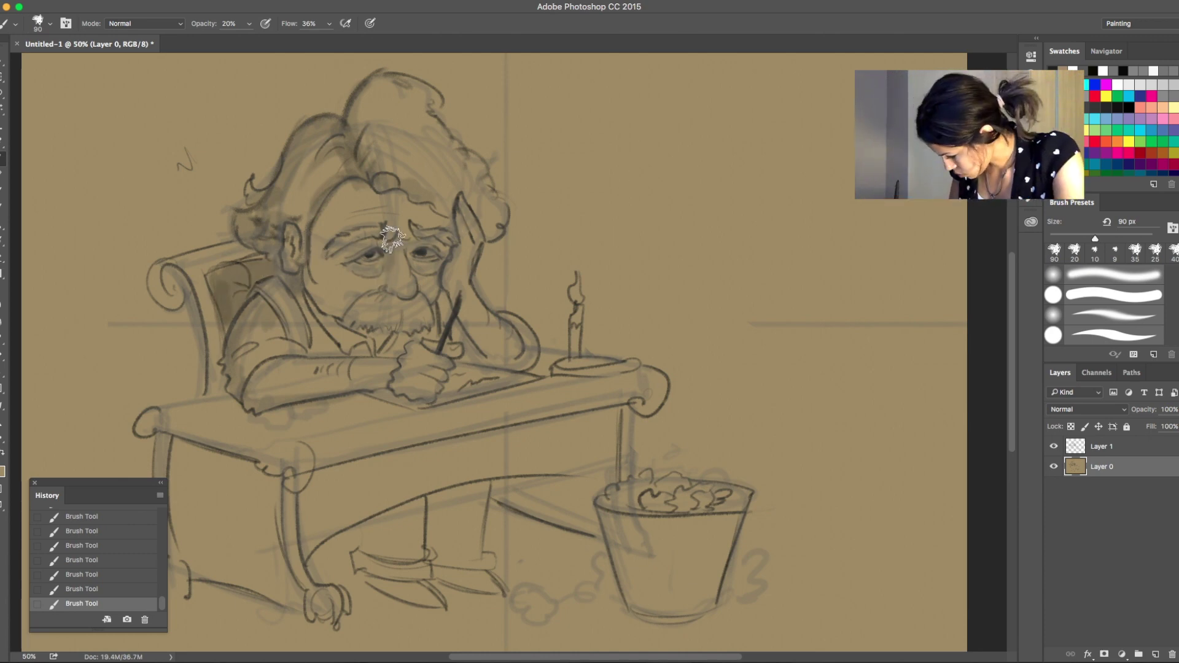
pyautogui.moveTo(364, 212); pyautogui.dragTo(309, 304)
# Add soft shading to the beard, cheek, forehead and hair.
pyautogui.press('[')
pyautogui.press('[')
pyautogui.press('[')
pyautogui.moveTo(411, 231); pyautogui.dragTo(442, 242)
pyautogui.moveTo(383, 293); pyautogui.dragTo(351, 348)
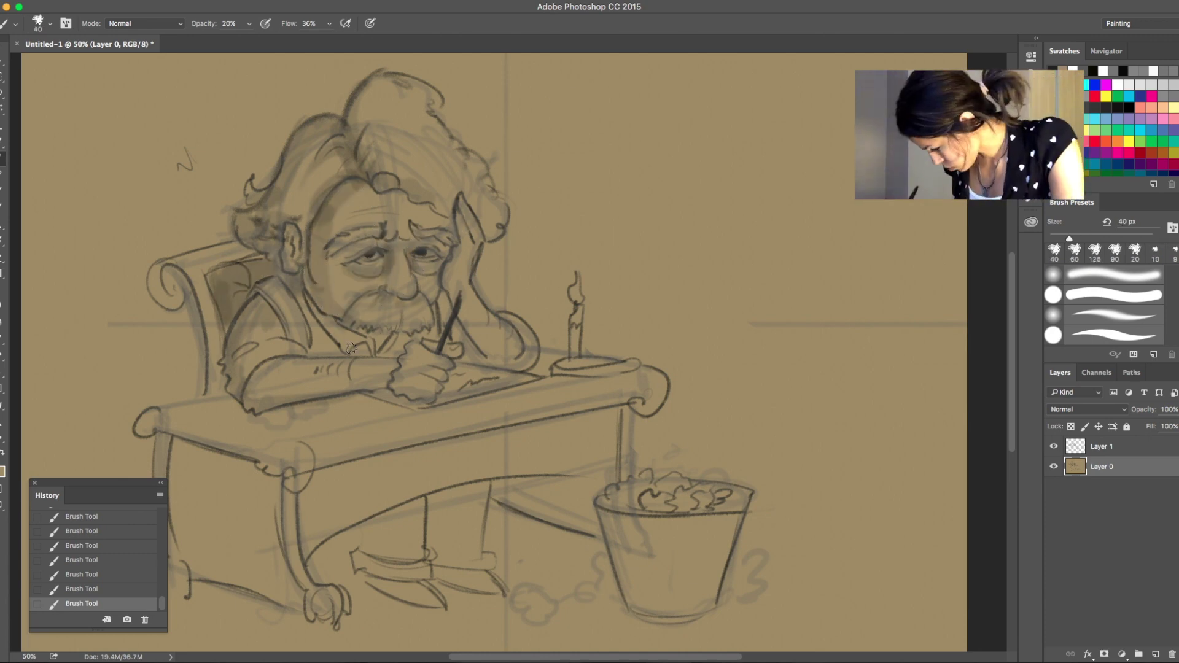
pyautogui.moveTo(372, 242); pyautogui.dragTo(391, 233)
pyautogui.press(']')
pyautogui.press(']')
pyautogui.press(']')
pyautogui.moveTo(452, 199); pyautogui.dragTo(387, 221)
pyautogui.moveTo(397, 84); pyautogui.dragTo(480, 161)
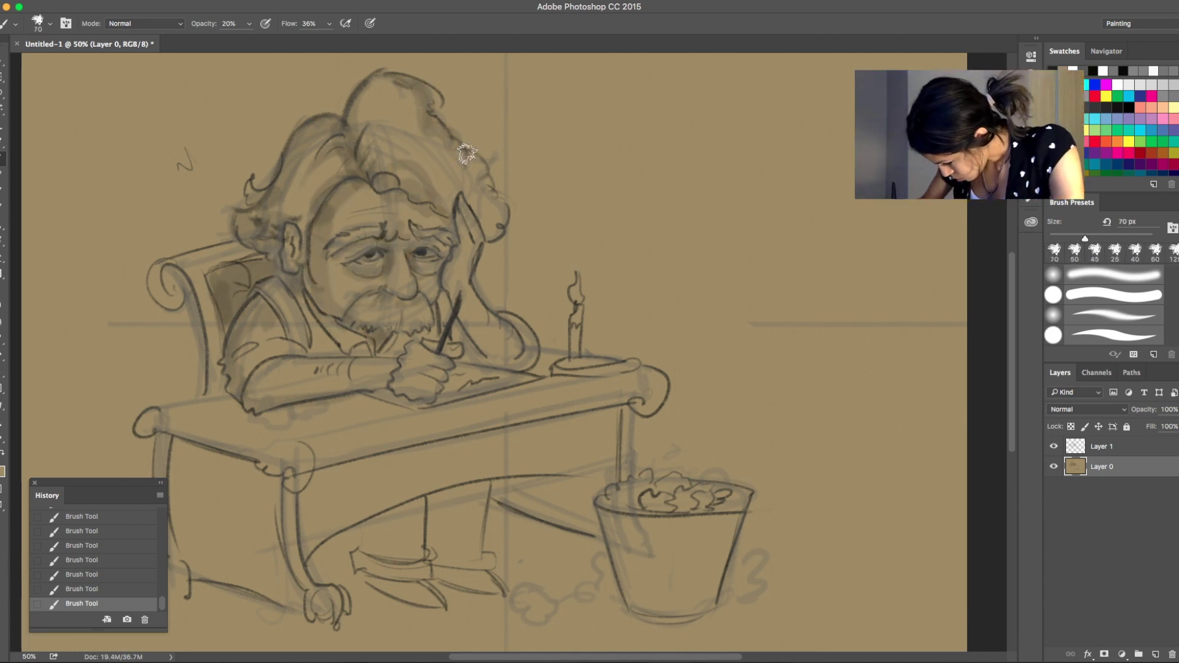
pyautogui.moveTo(351, 92); pyautogui.dragTo(498, 179)
pyautogui.moveTo(452, 267); pyautogui.dragTo(398, 334)
# With a much larger brush, shade the desk front, left leg, floor and wastebasket area.
pyautogui.press('6')
pyautogui.press(']')
pyautogui.press(']')
pyautogui.press(']')
pyautogui.moveTo(591, 406); pyautogui.dragTo(304, 516)
pyautogui.hotkey('ctrl', 'z')
pyautogui.moveTo(531, 409)
pyautogui.mouseDown()
pyautogui.moveTo(417, 417)
pyautogui.moveTo(535, 396)
pyautogui.mouseUp()
pyautogui.moveTo(387, 415)
pyautogui.mouseDown()
pyautogui.moveTo(193, 416)
pyautogui.moveTo(305, 590)
pyautogui.mouseUp()
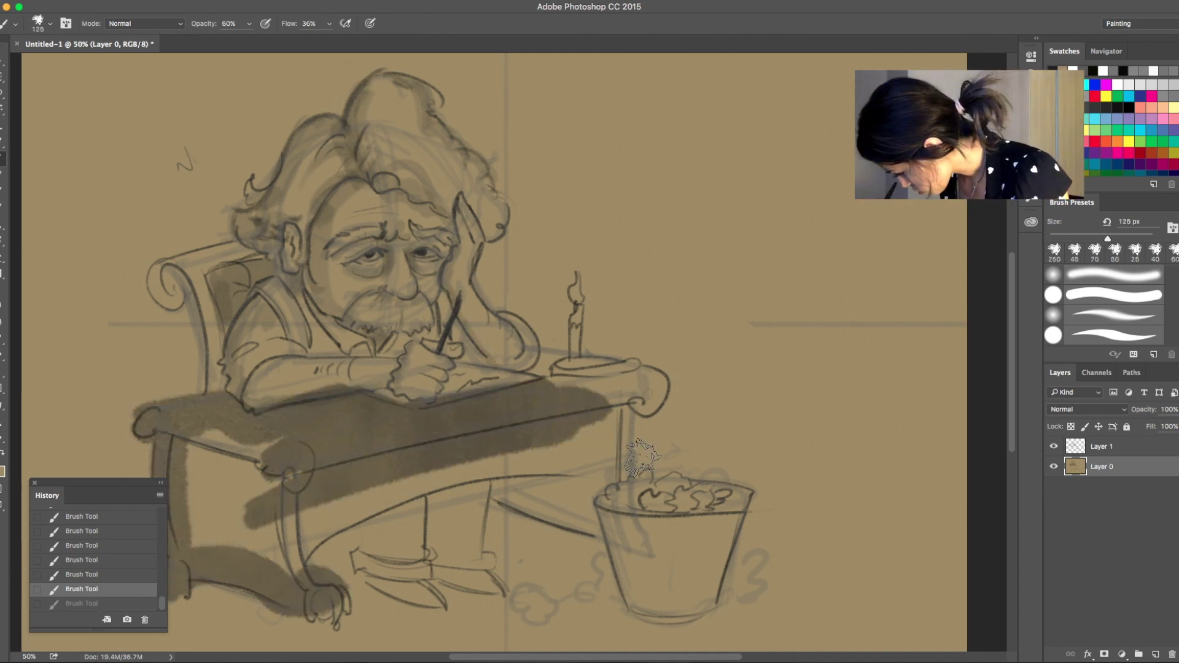
pyautogui.moveTo(203, 479); pyautogui.dragTo(387, 526)
pyautogui.moveTo(644, 458); pyautogui.dragTo(534, 498)
pyautogui.moveTo(590, 461); pyautogui.dragTo(663, 378)
pyautogui.moveTo(554, 368); pyautogui.dragTo(617, 534)
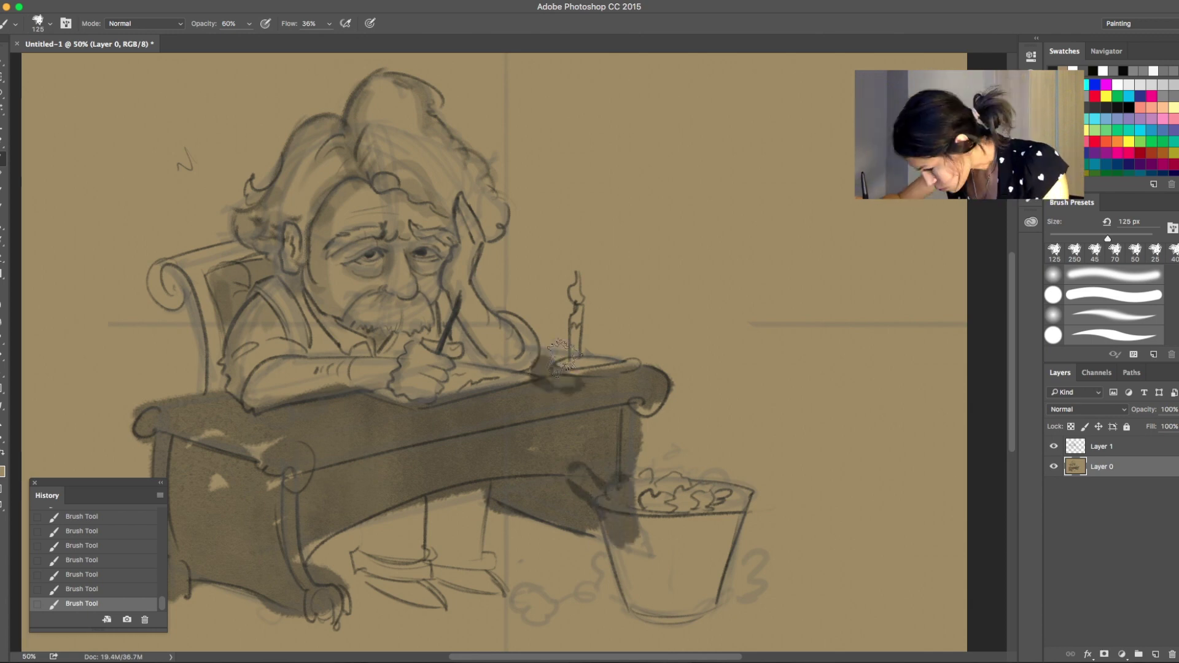
# Shade the man's legs, paint both shoes dark at 100% opacity, and darken the chair back.
pyautogui.press('[')
pyautogui.press('[')
pyautogui.moveTo(441, 518)
pyautogui.mouseDown()
pyautogui.moveTo(433, 571)
pyautogui.moveTo(387, 581)
pyautogui.mouseUp()
pyautogui.press('0')
pyautogui.press('[')
pyautogui.press('[')
pyautogui.moveTo(489, 594)
pyautogui.mouseDown()
pyautogui.moveTo(442, 572)
pyautogui.moveTo(378, 585)
pyautogui.mouseUp()
pyautogui.moveTo(232, 284); pyautogui.dragTo(249, 313)
# Sample a light colour and paint a glowing white candle flame.
pyautogui.keyDown('alt'); pyautogui.click(698, 408); pyautogui.keyUp('alt')
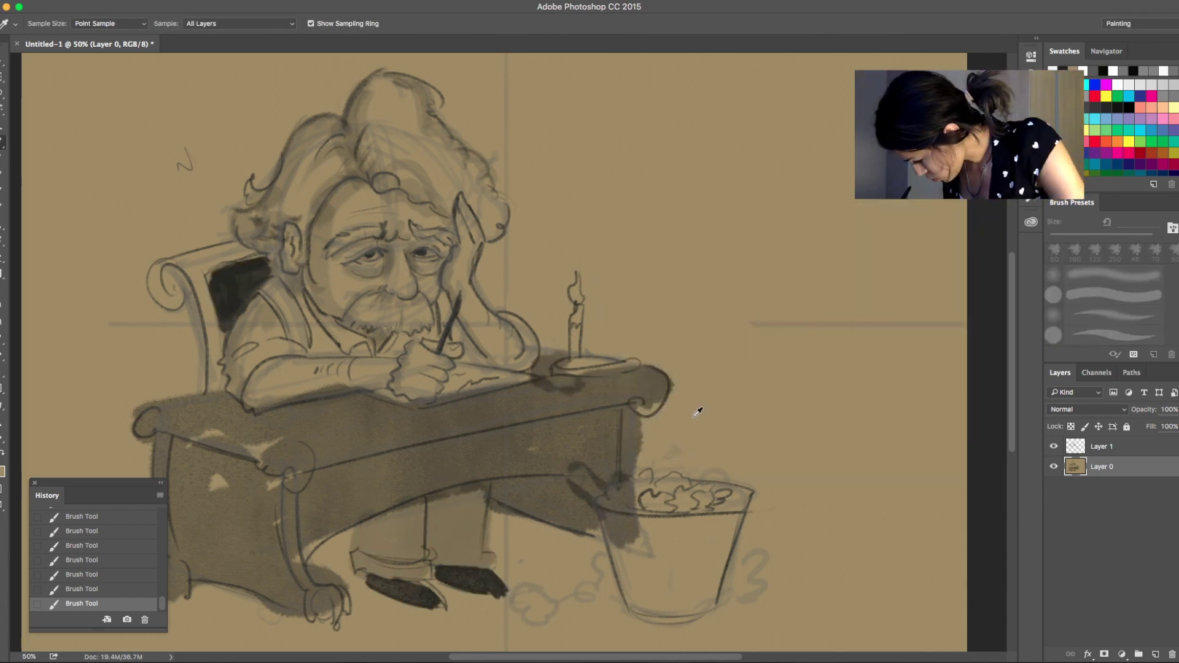
pyautogui.press(']')
pyautogui.press(']')
pyautogui.press(']')
pyautogui.moveTo(565, 273)
pyautogui.mouseDown()
pyautogui.moveTo(580, 286)
pyautogui.moveTo(576, 277)
pyautogui.mouseUp()
pyautogui.hotkey('ctrl', 'z')
pyautogui.press('[')
pyautogui.press('[')
pyautogui.press('[')
# Paint light cream over the hair, white on the beard, and lighten both eyebrows.
pyautogui.moveTo(369, 115); pyautogui.dragTo(488, 212)
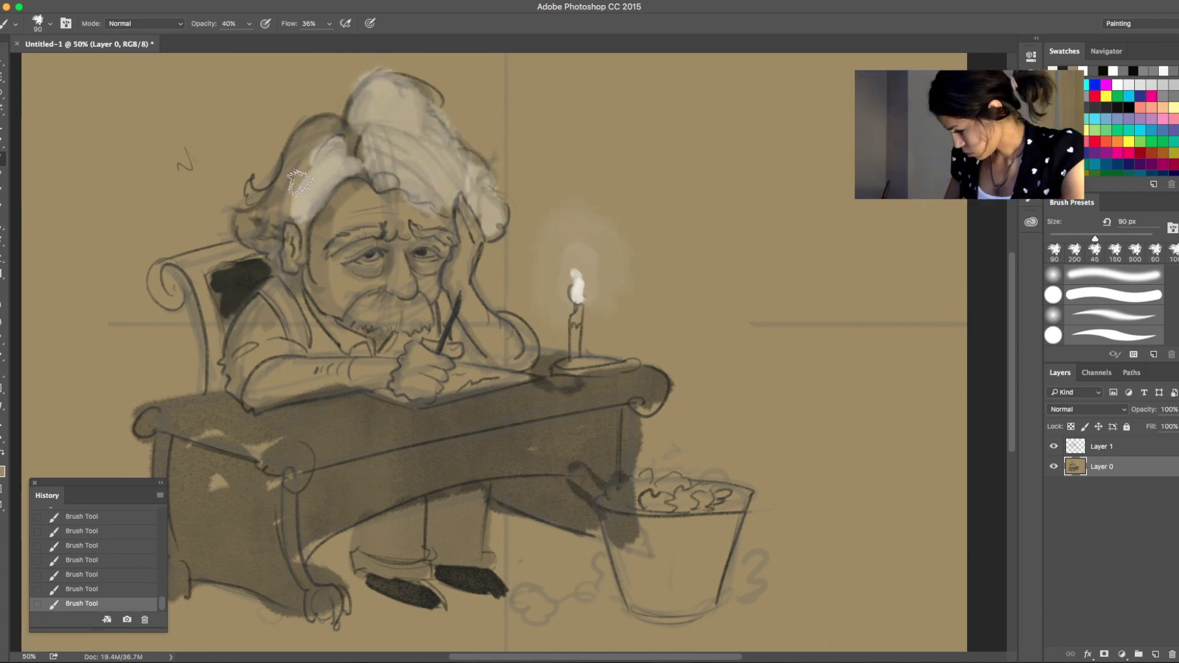
pyautogui.moveTo(332, 138); pyautogui.dragTo(250, 231)
pyautogui.press('[')
pyautogui.press('[')
pyautogui.press('[')
pyautogui.moveTo(359, 304); pyautogui.dragTo(433, 317)
pyautogui.moveTo(379, 229); pyautogui.dragTo(327, 242)
pyautogui.moveTo(415, 230); pyautogui.dragTo(456, 245)
# Add light cream highlights over the sleeve and both hands.
pyautogui.press('[')
pyautogui.press('[')
pyautogui.press('[')
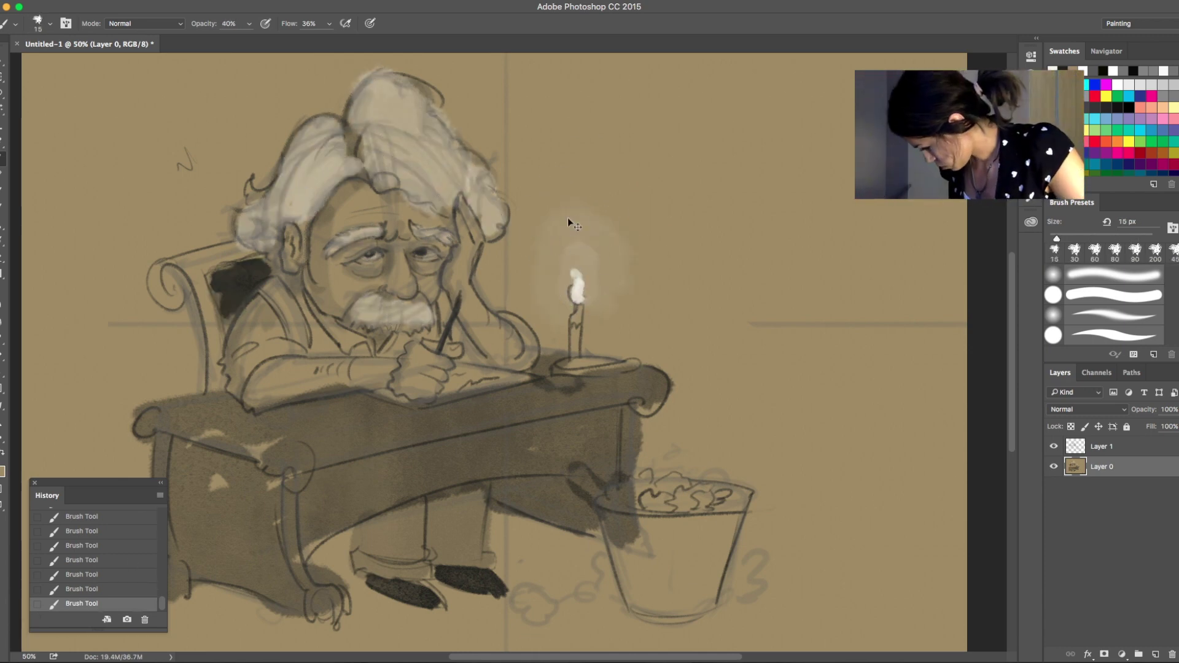
pyautogui.moveTo(470, 295); pyautogui.dragTo(512, 346)
pyautogui.press(']')
pyautogui.press(']')
pyautogui.press(']')
pyautogui.moveTo(480, 235); pyautogui.dragTo(503, 340)
pyautogui.moveTo(451, 396); pyautogui.dragTo(417, 352)
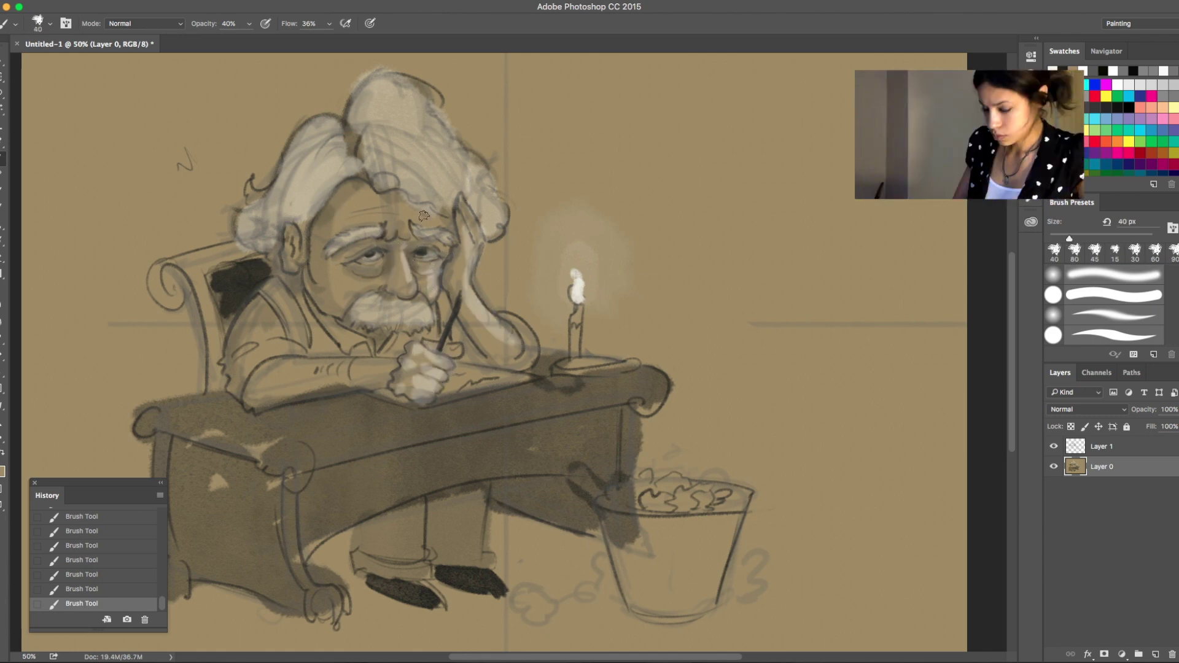
# Darken the shading on the shoulder and along the desk front.
pyautogui.press(']')
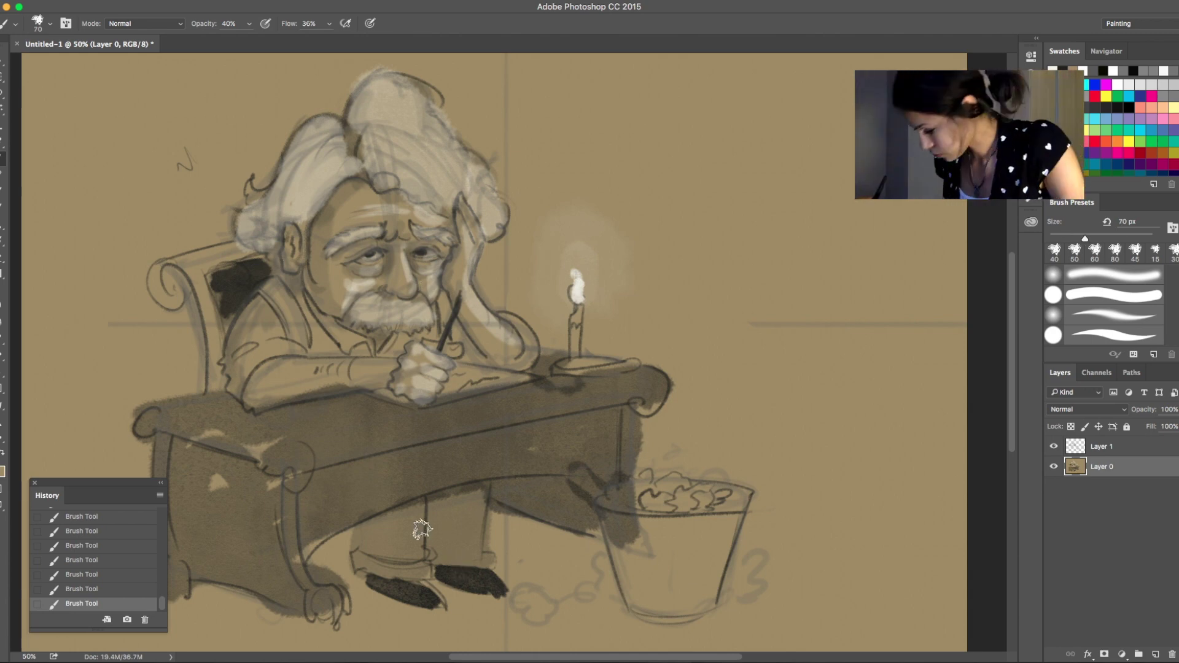
pyautogui.press(']')
pyautogui.press(']')
pyautogui.press(']')
pyautogui.moveTo(268, 282); pyautogui.dragTo(313, 345)
pyautogui.moveTo(276, 460); pyautogui.dragTo(615, 426)
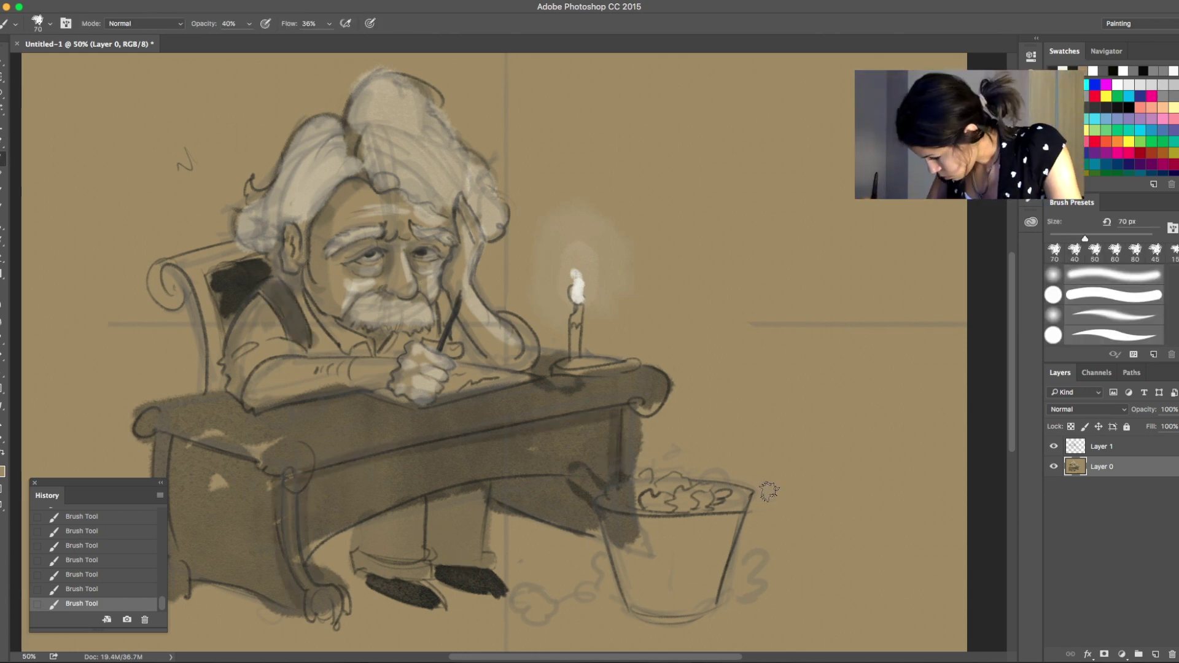
pyautogui.hotkey('ctrl', '-')
pyautogui.press('i')
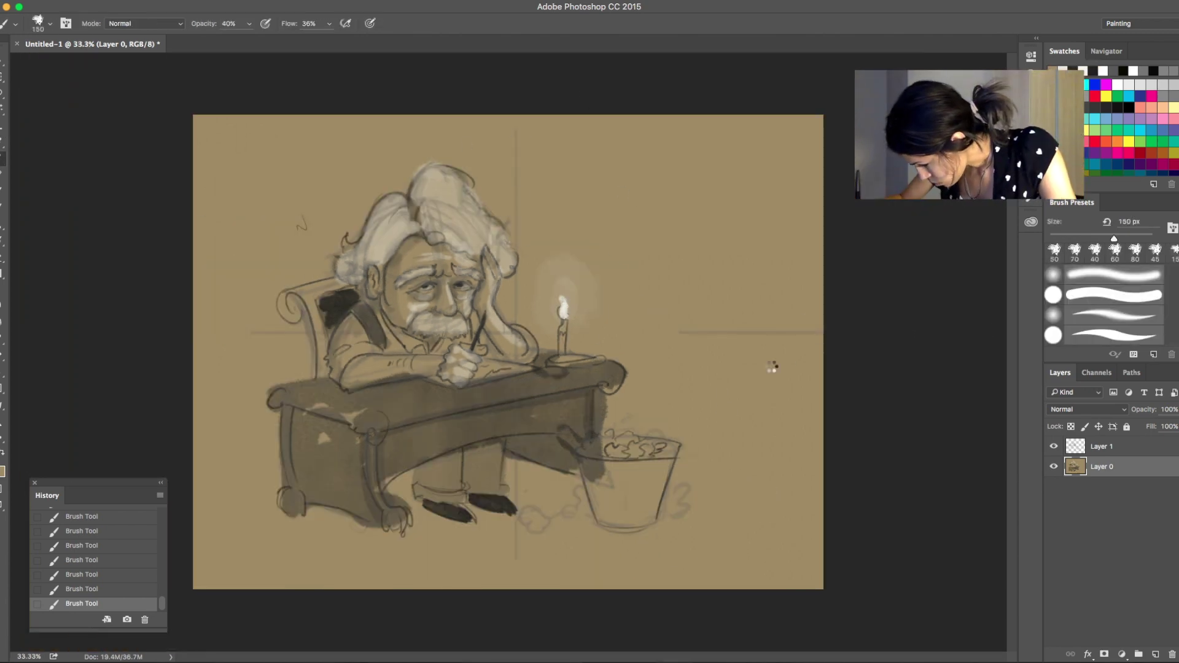
# Set the paint colour to white in the Color Picker.
pyautogui.click(642, 456)
pyautogui.click(3, 471)
pyautogui.click(916, 216)
pyautogui.press('b')
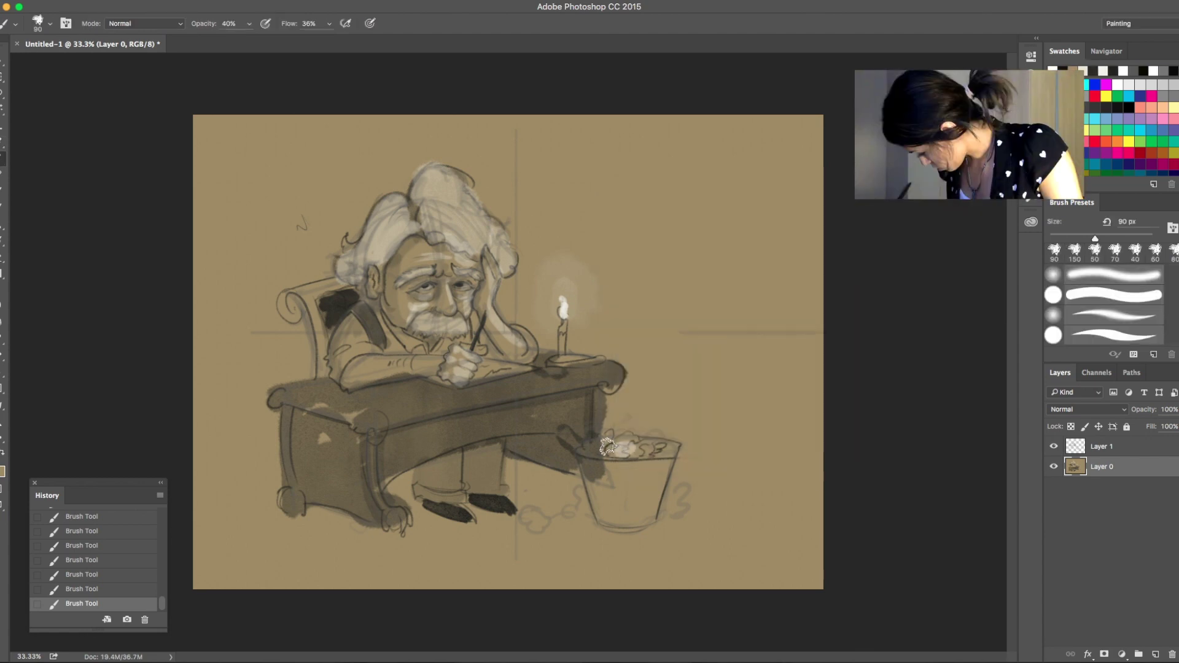
# Dab white dust puffs onto the wastebasket rim and across the floor.
pyautogui.moveTo(608, 448); pyautogui.dragTo(672, 451)
pyautogui.click(687, 532)
pyautogui.click(277, 518)
pyautogui.press('[')
pyautogui.press('[')
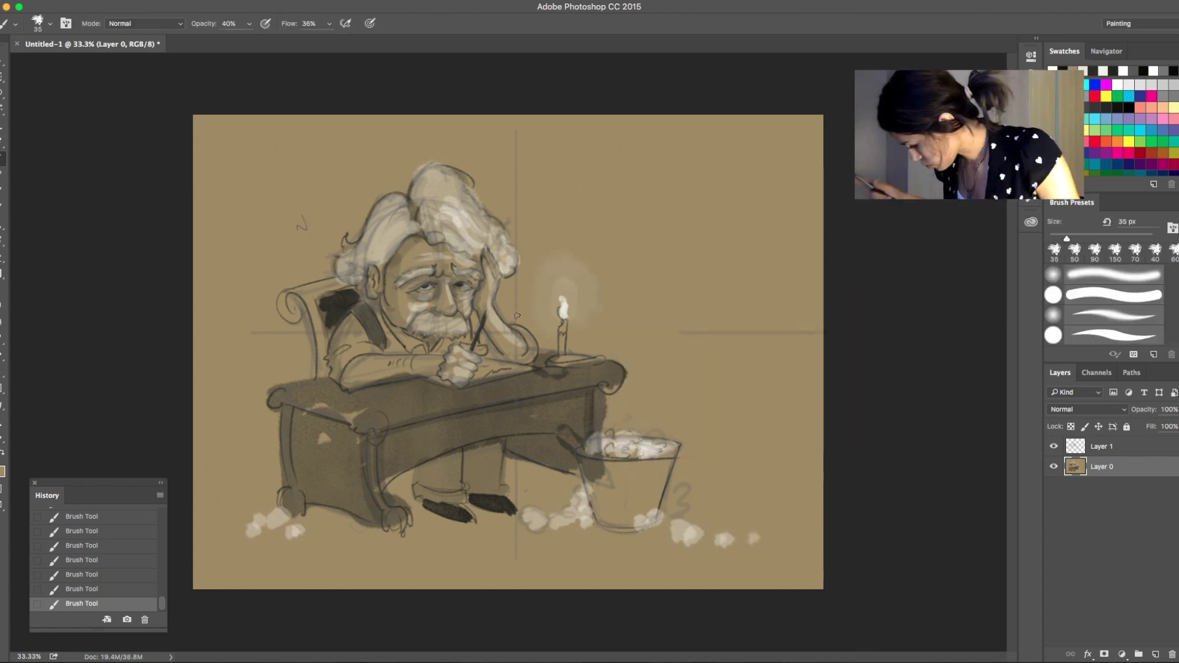
pyautogui.moveTo(337, 361); pyautogui.dragTo(369, 348)
pyautogui.press('1')
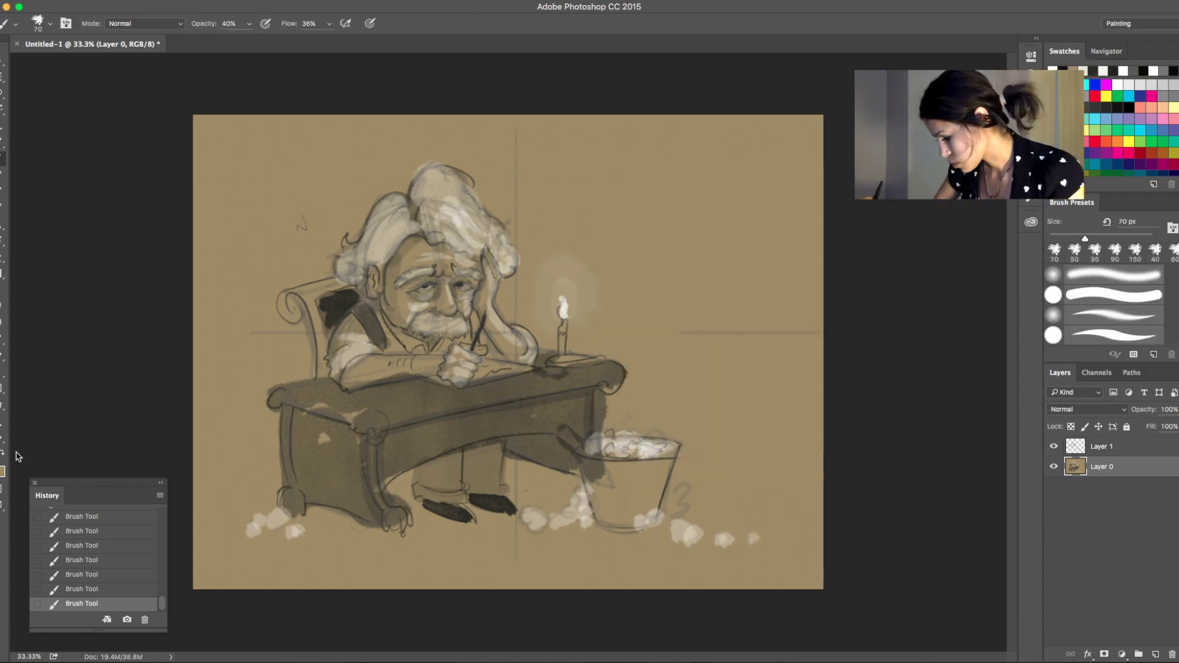
pyautogui.press(']')
pyautogui.press(']')
pyautogui.press(']')
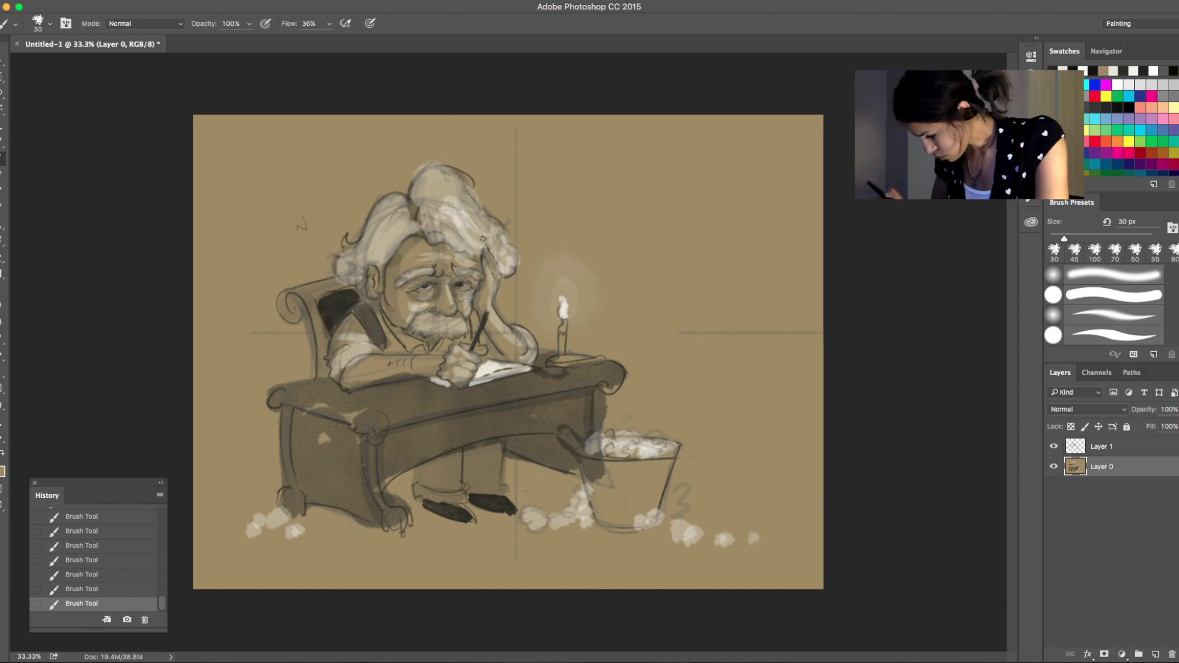
# Hide and reshow the History panel, and enlarge the brush.
pyautogui.press('F10')
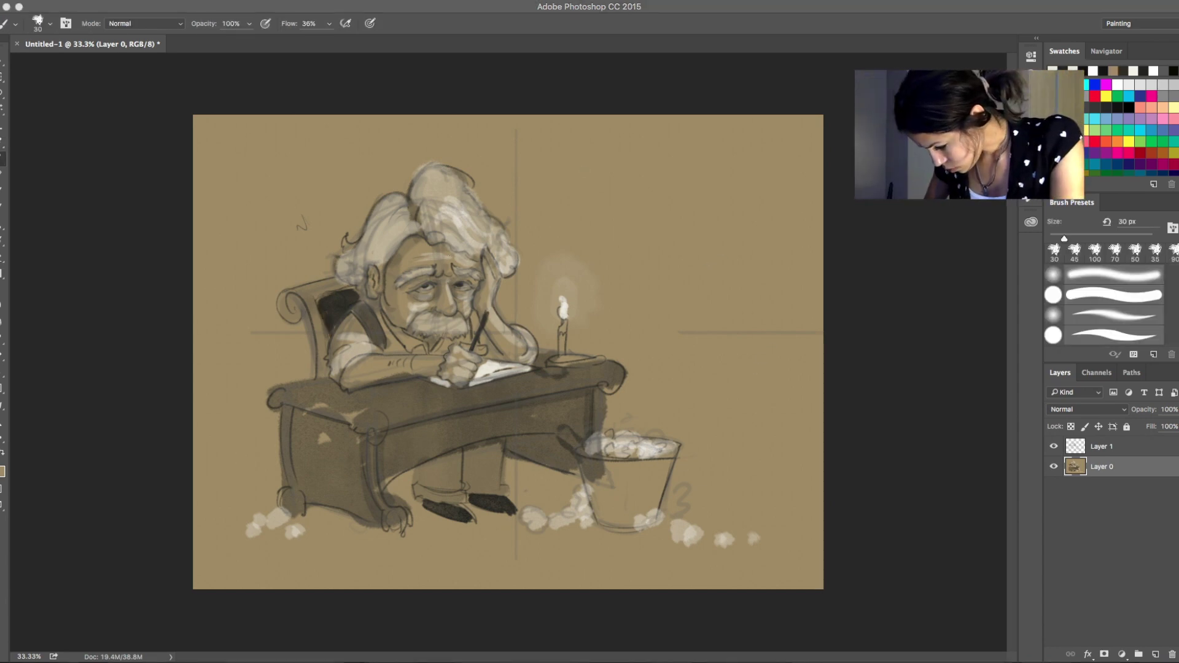
pyautogui.press('F10')
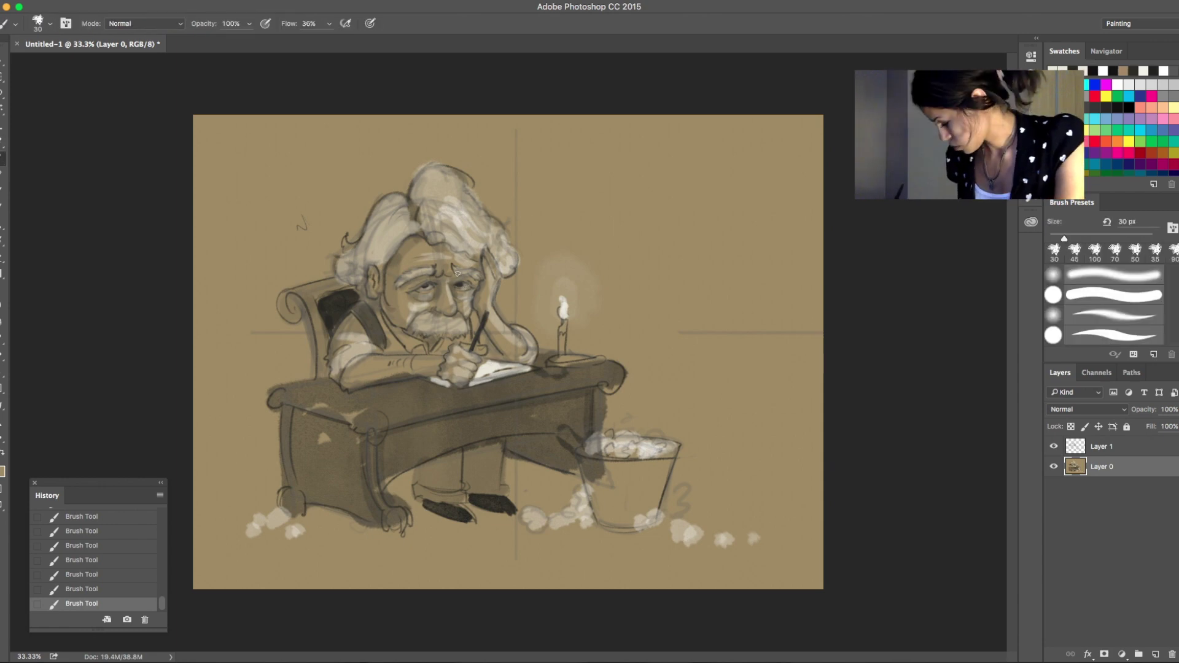
pyautogui.press(']')
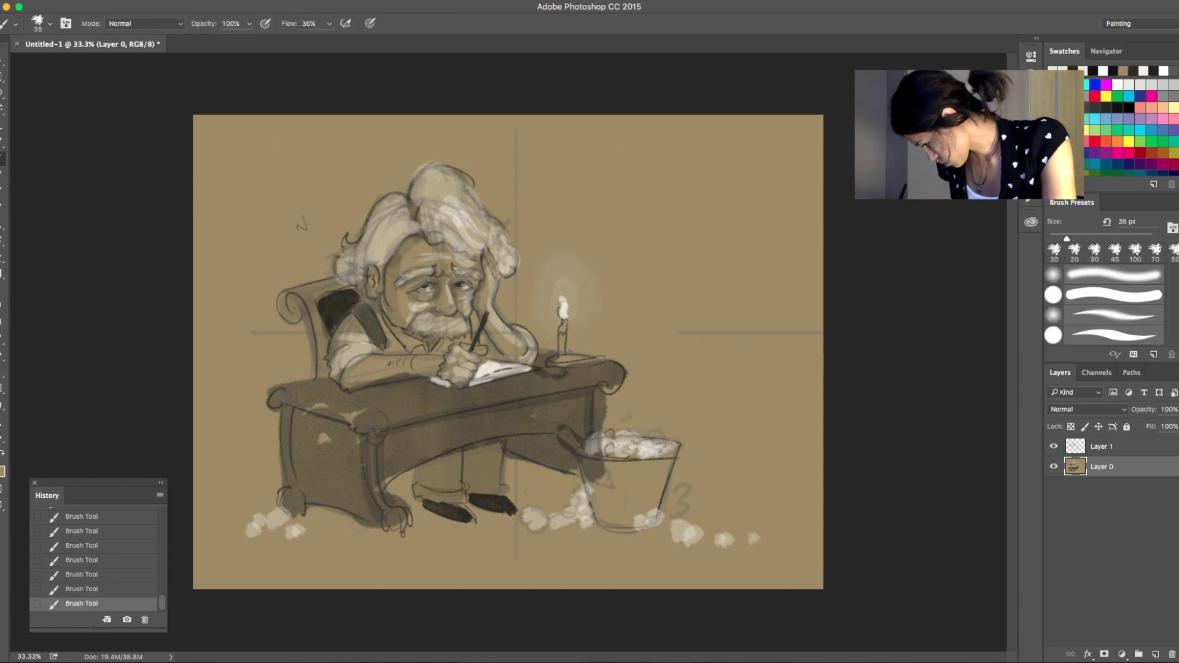
pyautogui.click(52, 25)
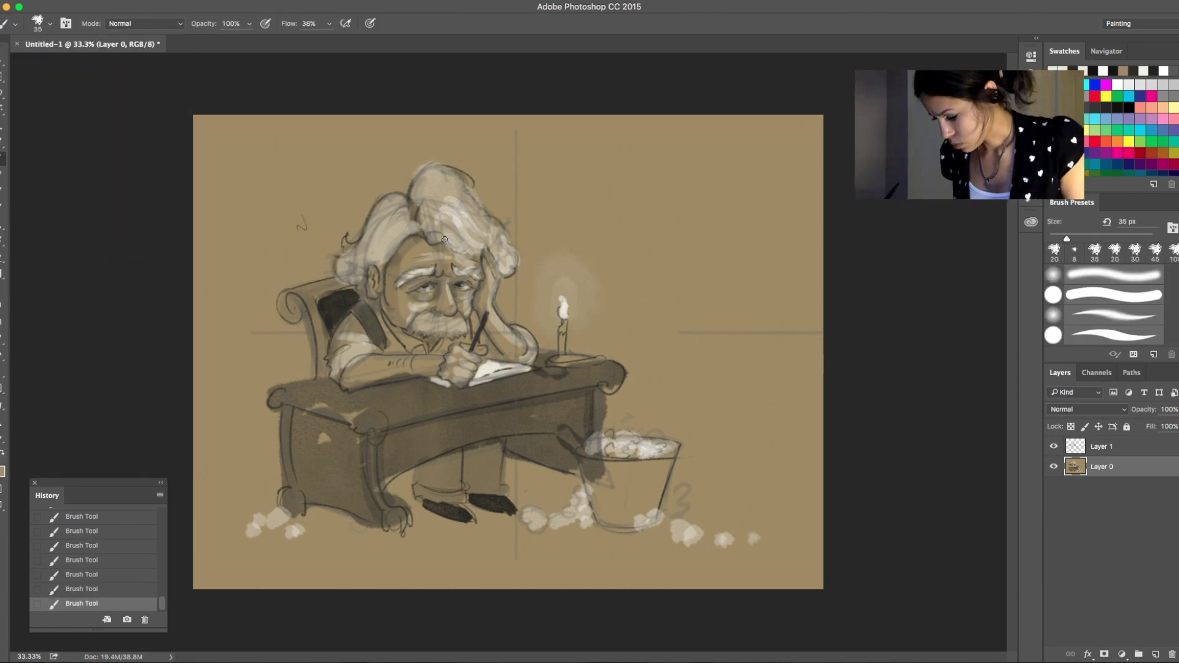